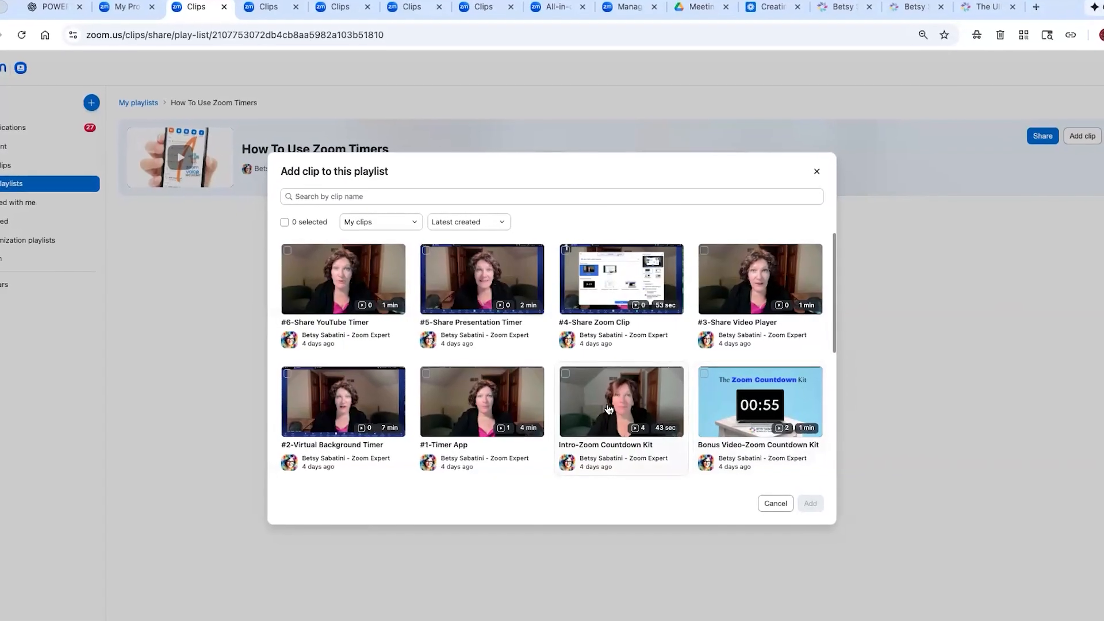
# Add the Intro-Zoom Countdown Kit, #1-Timer App and #2-Virtual Background Timer clips to the How To Use Zoom Timers playlist
pyautogui.click(815, 506)
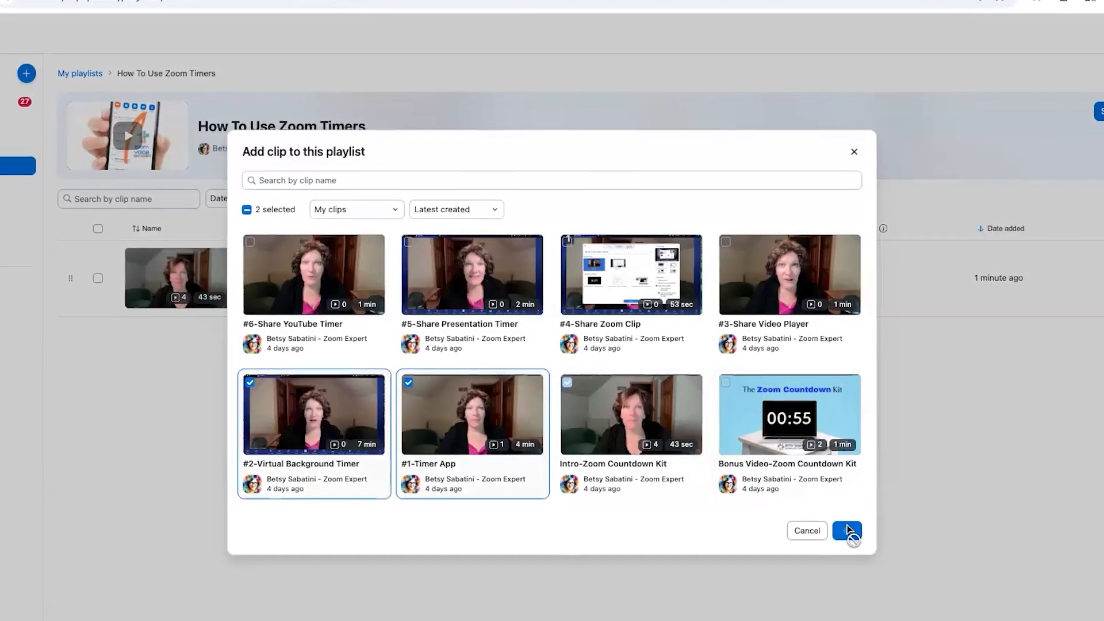
pyautogui.click(843, 528)
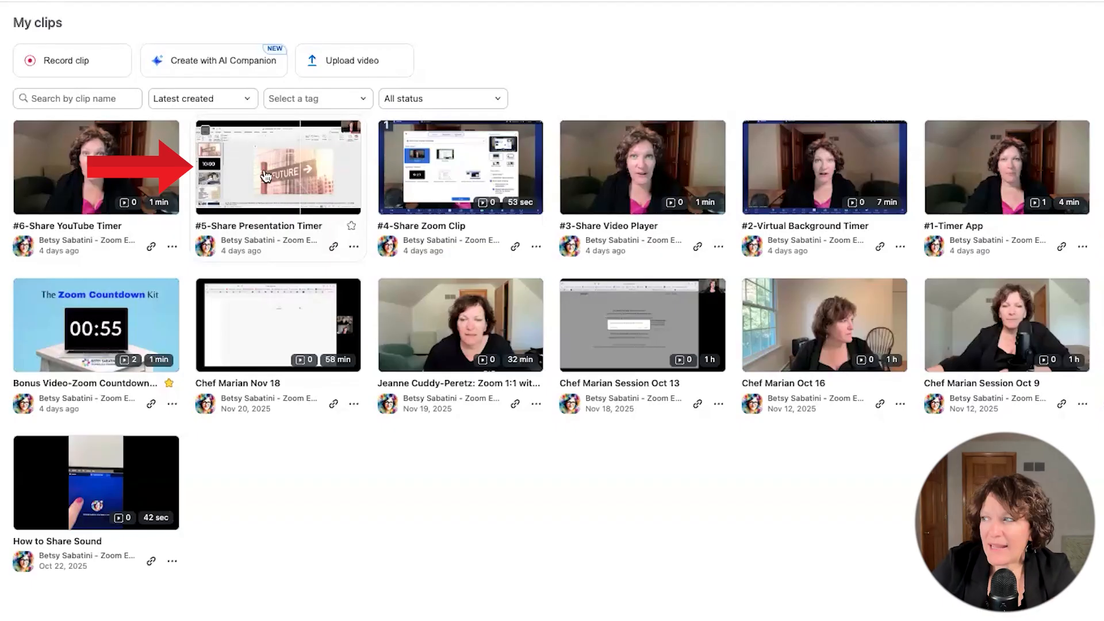
# Open the #5-Share Presentation Timer clip from My clips and copy its share link
pyautogui.click(266, 175)
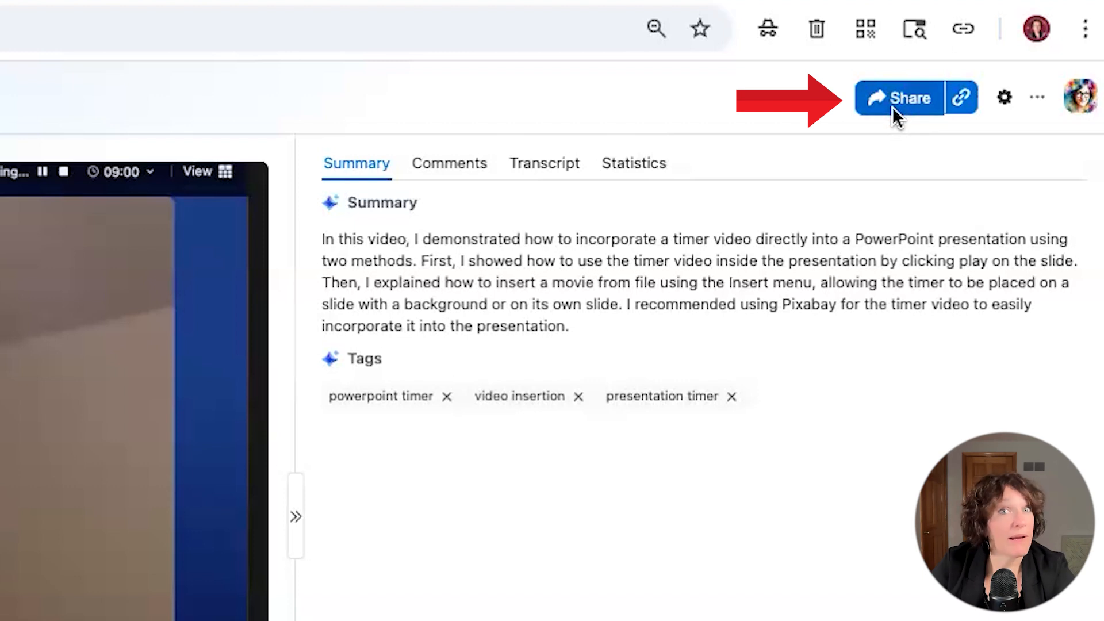
pyautogui.click(960, 98)
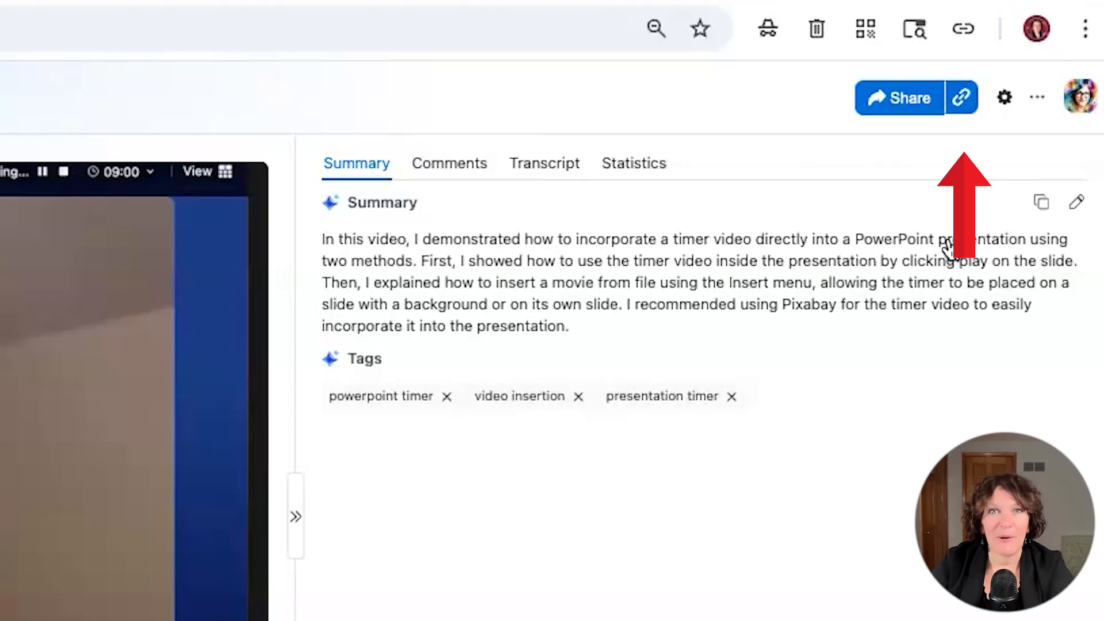
# Open the clip's sharing options and set link access to Anyone with the link
pyautogui.click(905, 104)
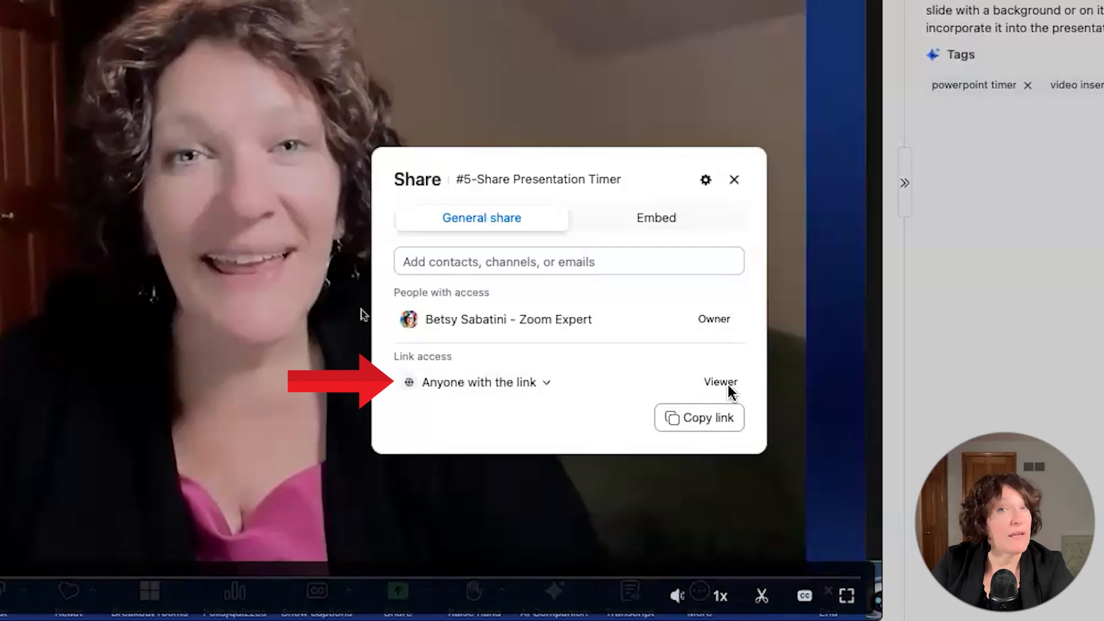
pyautogui.click(548, 384)
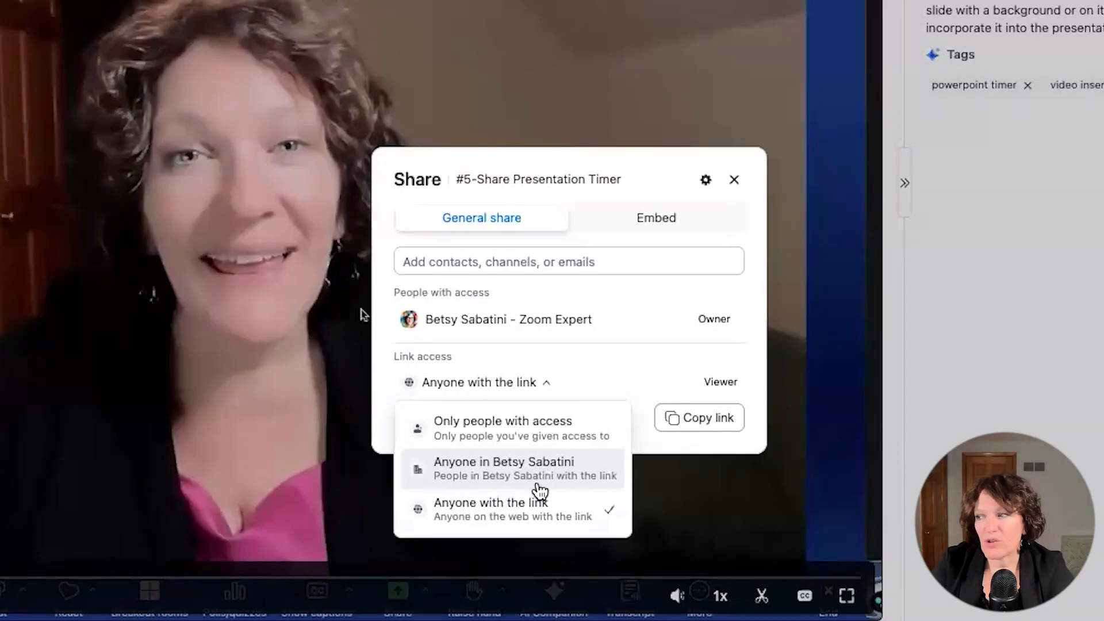
pyautogui.click(526, 514)
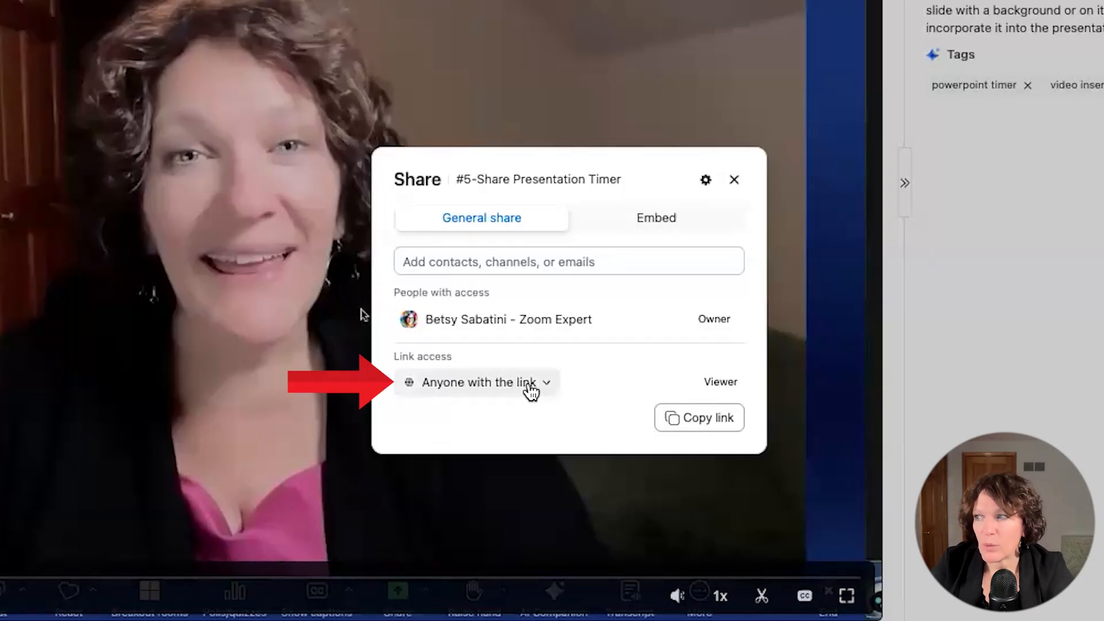
# Open the clip's settings and examine the title, summary and summary character limit in its basic information
pyautogui.click(706, 183)
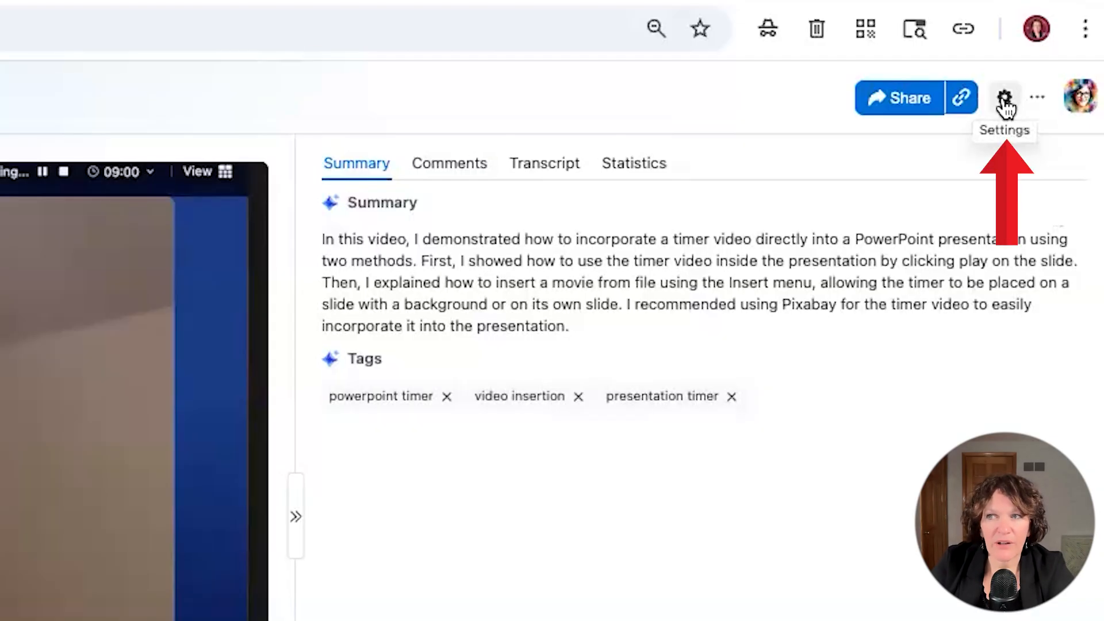
pyautogui.click(1005, 107)
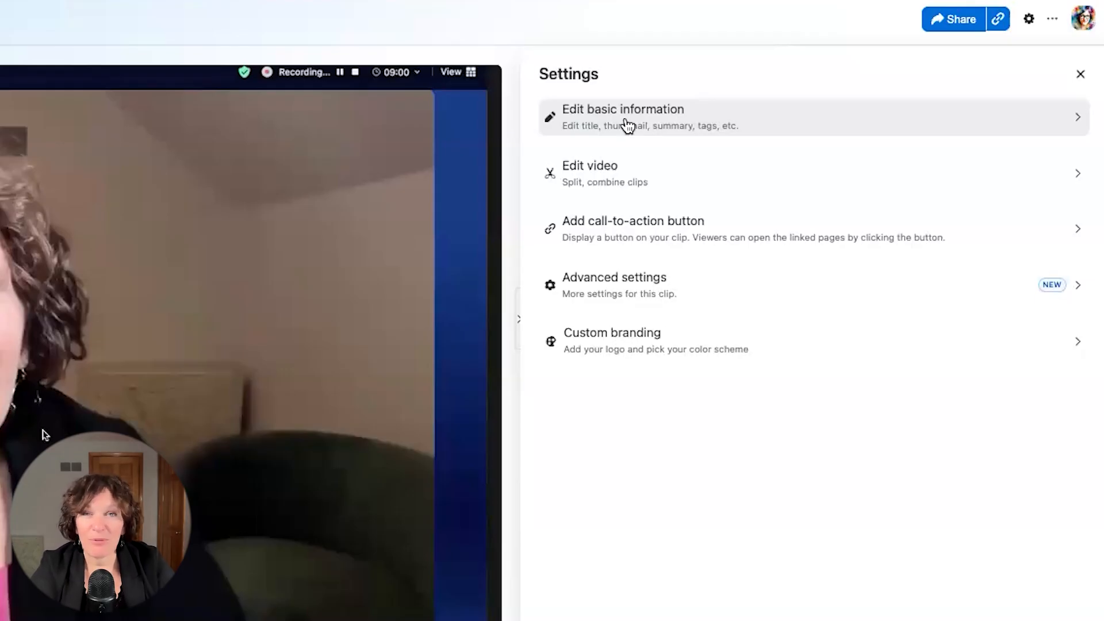
pyautogui.click(656, 115)
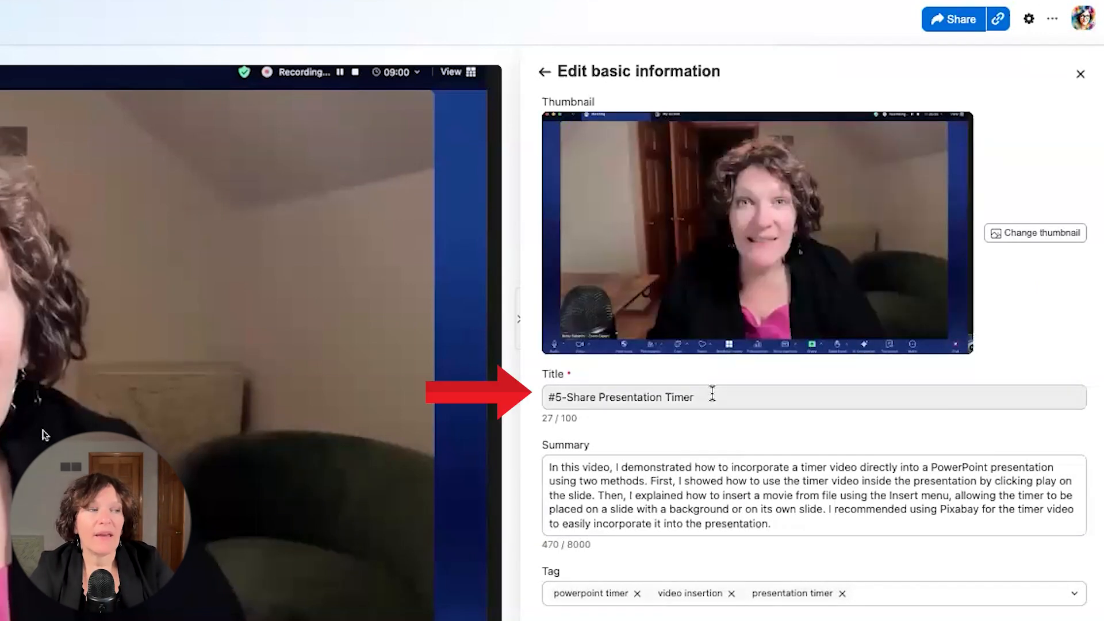
pyautogui.moveTo(711, 394); pyautogui.dragTo(549, 397)
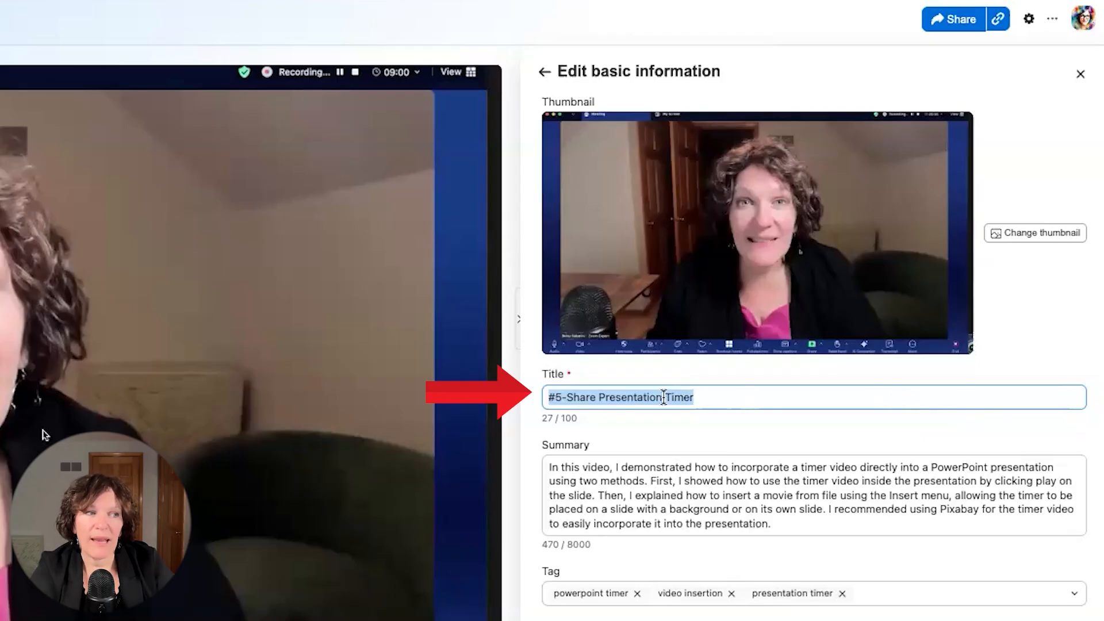
pyautogui.moveTo(771, 524); pyautogui.dragTo(694, 509)
pyautogui.moveTo(610, 468); pyautogui.dragTo(548, 468)
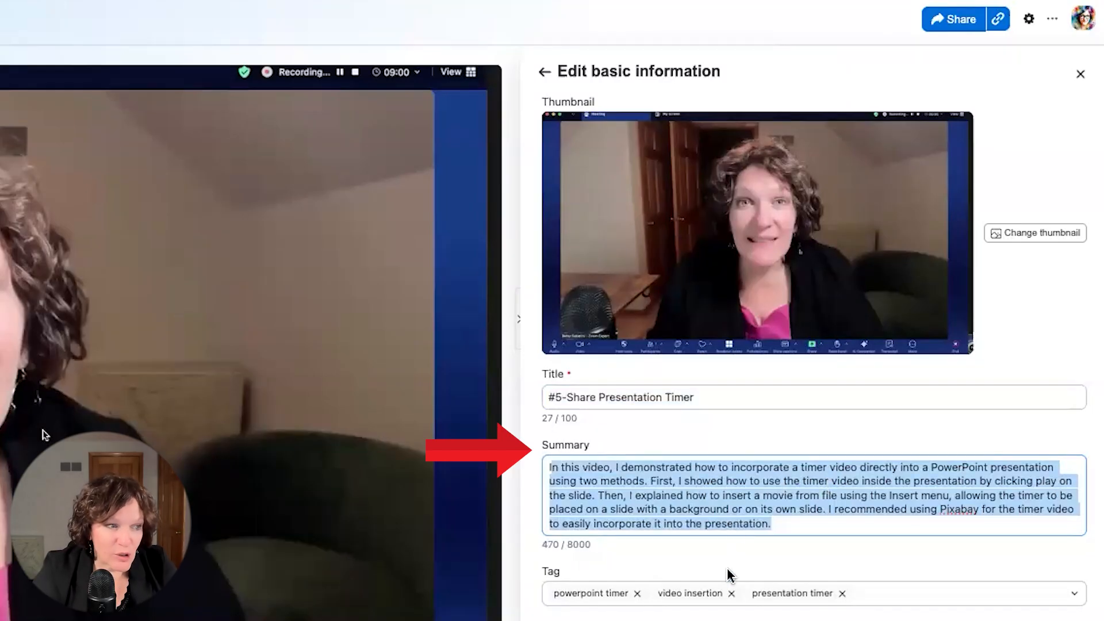
pyautogui.click(590, 545)
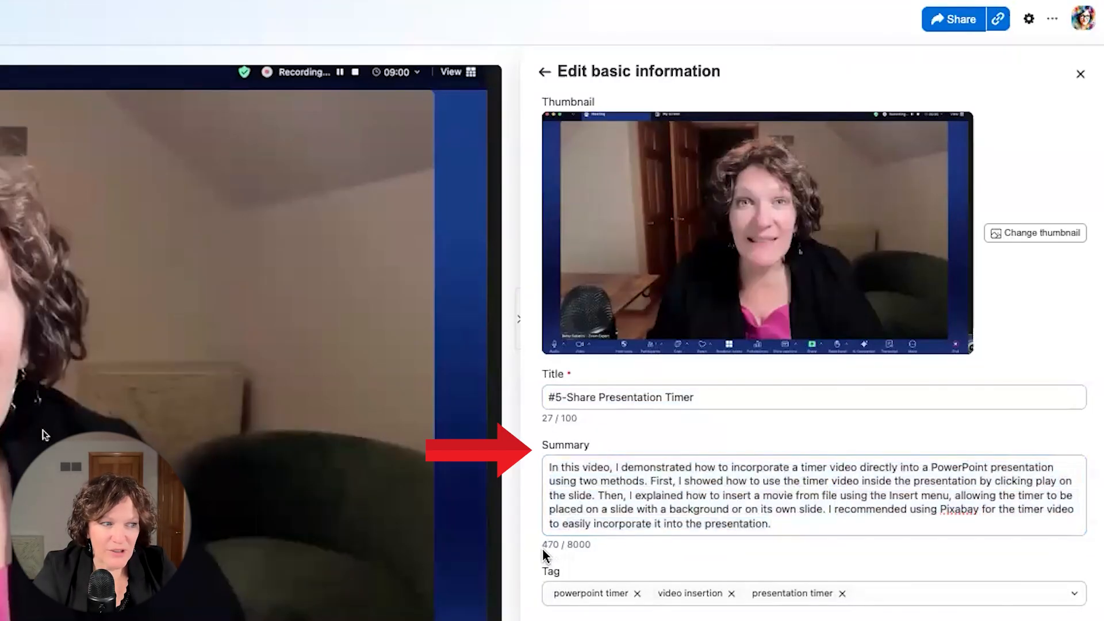
pyautogui.moveTo(541, 544); pyautogui.dragTo(596, 549)
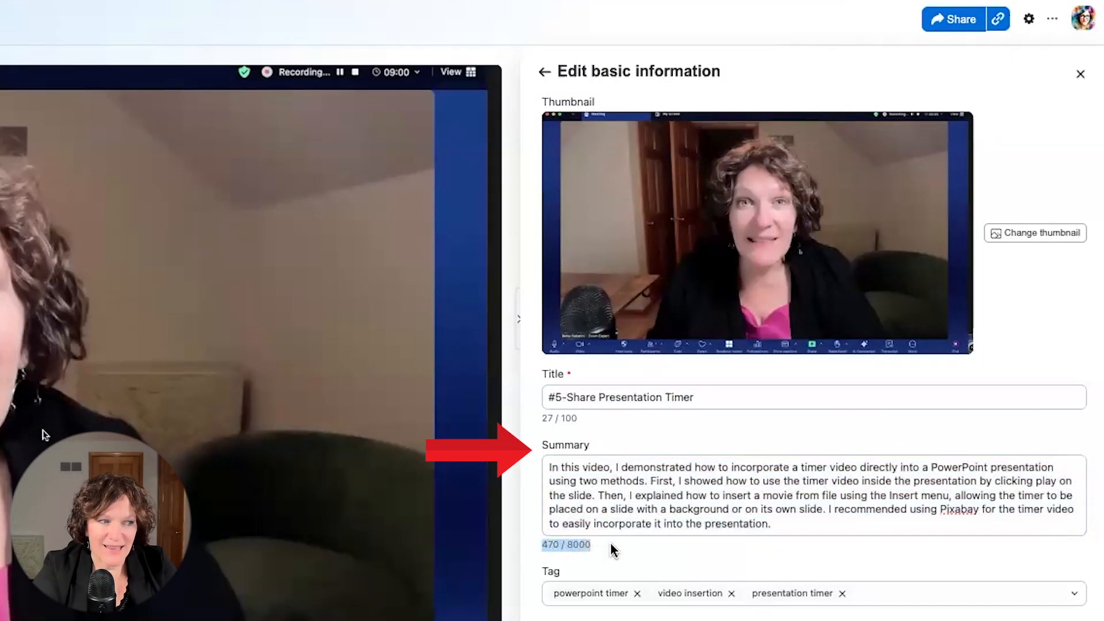
pyautogui.click(614, 549)
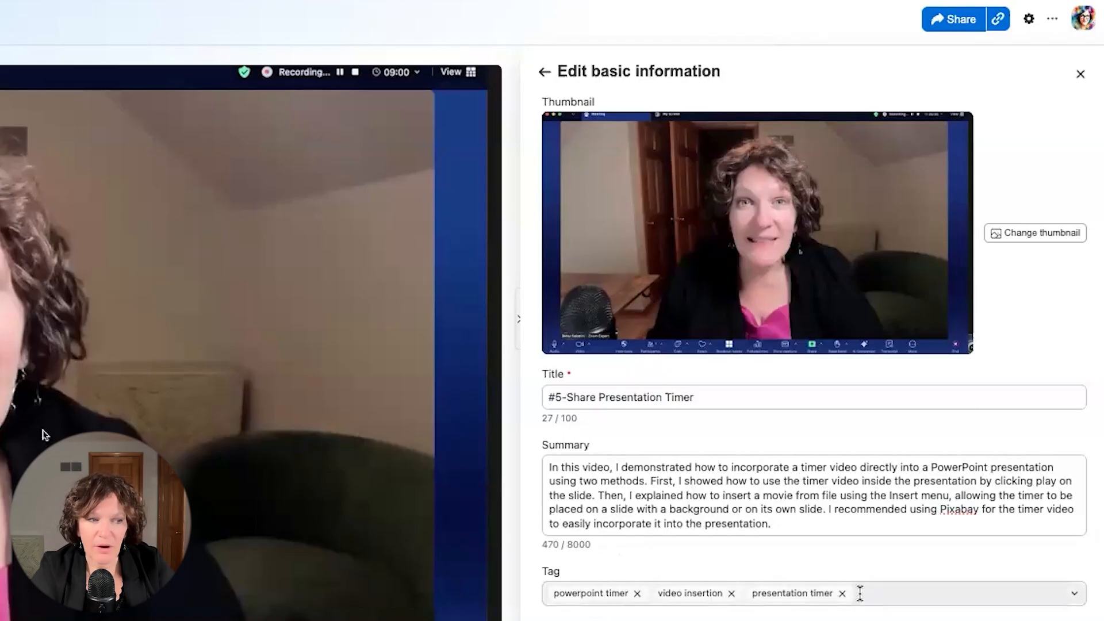
# Check the suggested tags for the clip and save its basic information
pyautogui.click(1072, 598)
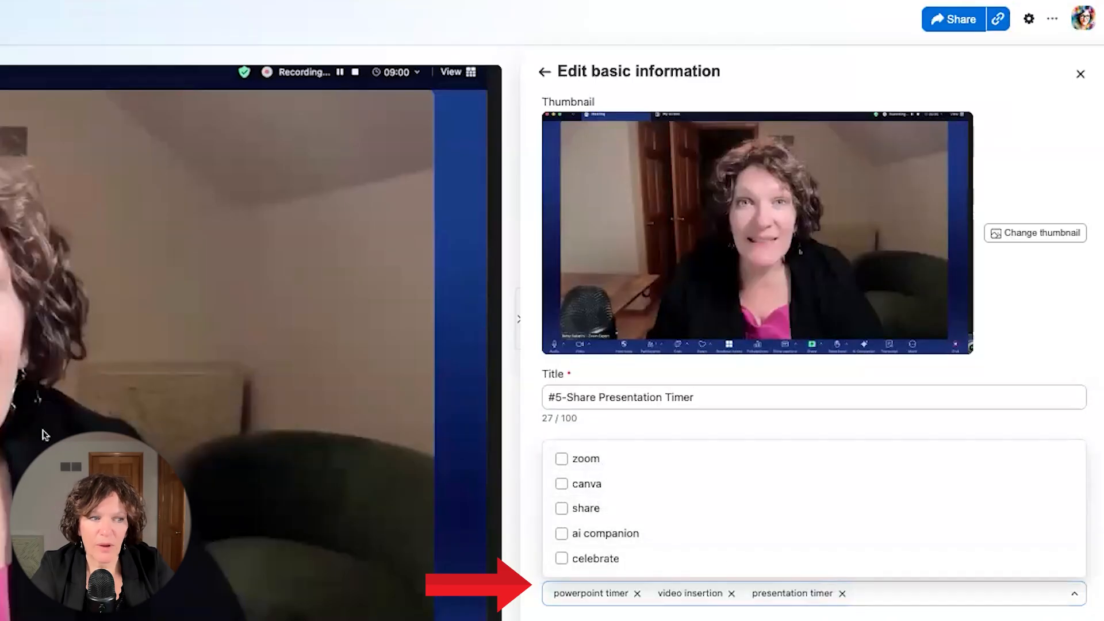
pyautogui.click(44, 435)
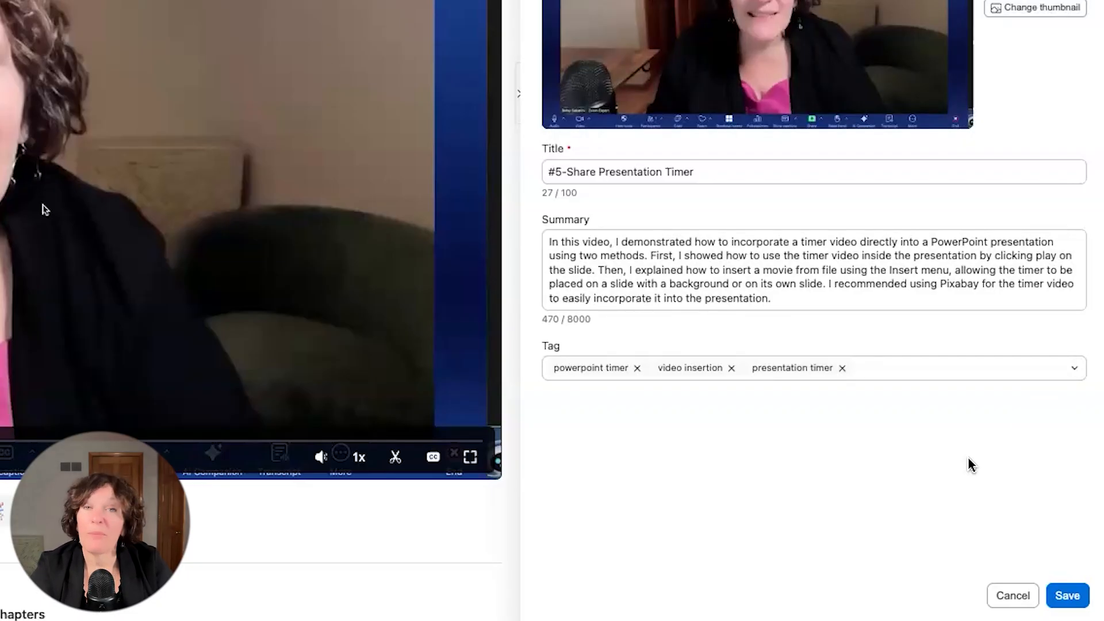
pyautogui.click(1067, 596)
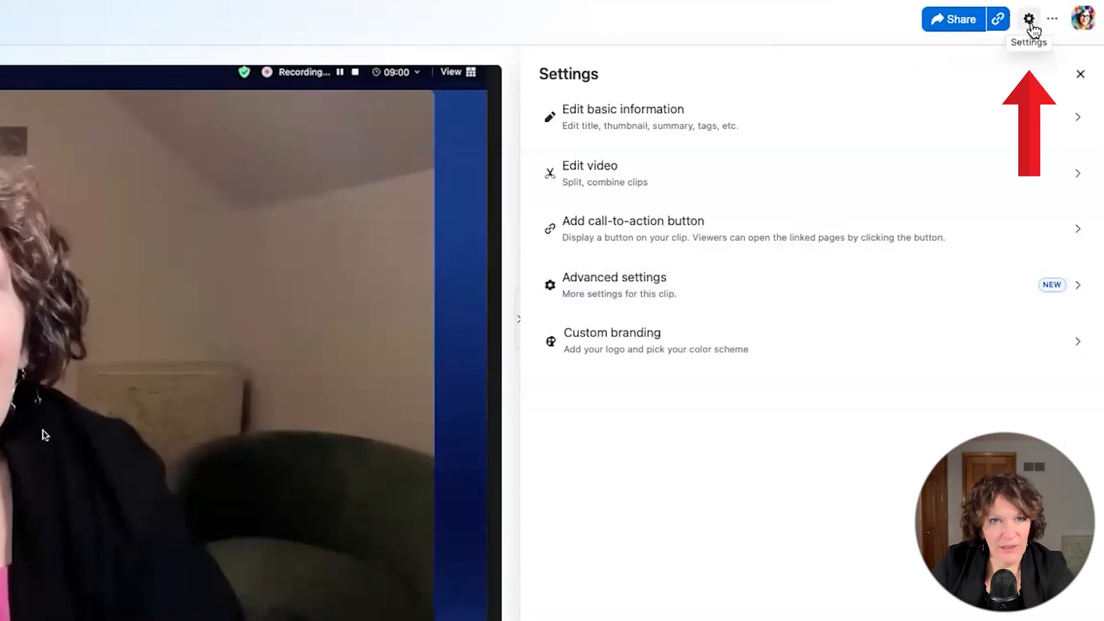
# Look at the clip's advanced settings, and at the custom color picker for the video player under custom branding
pyautogui.click(649, 294)
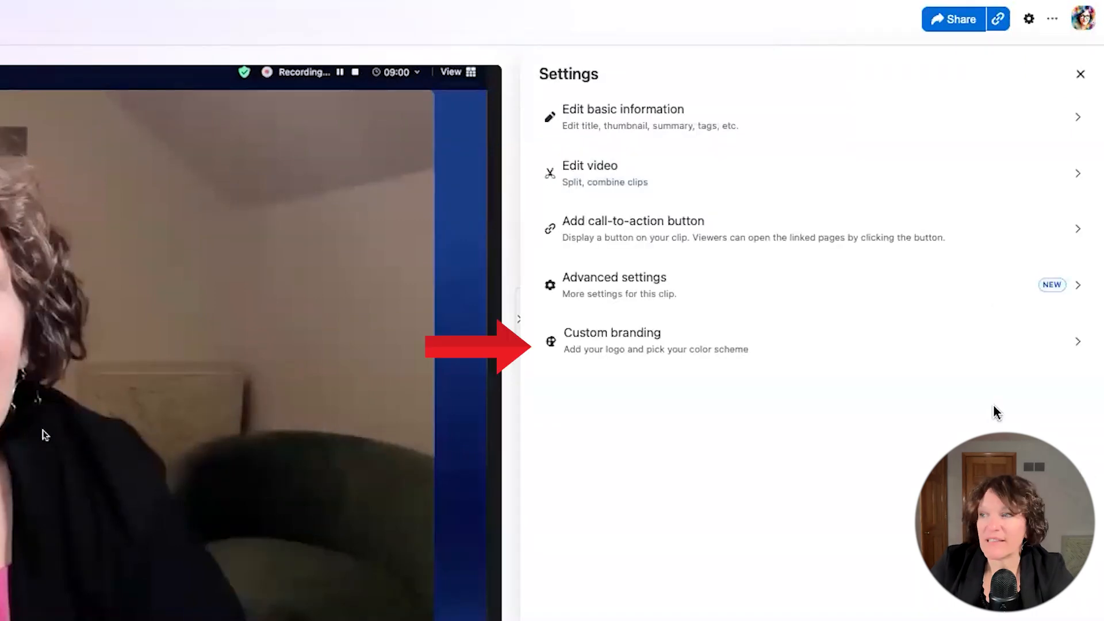
pyautogui.click(637, 359)
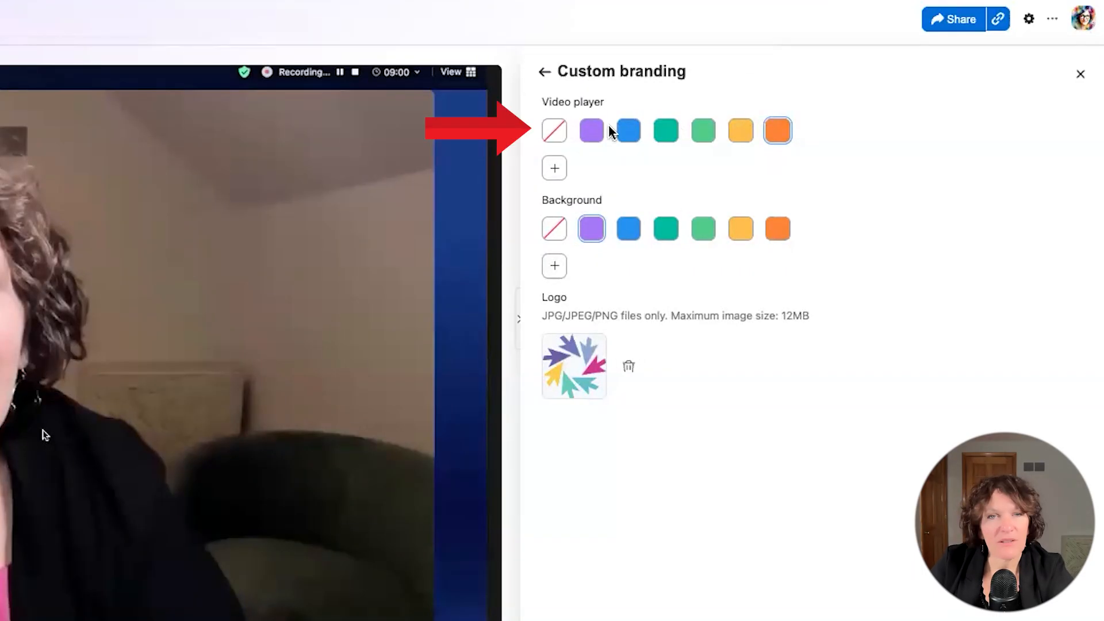
pyautogui.click(554, 170)
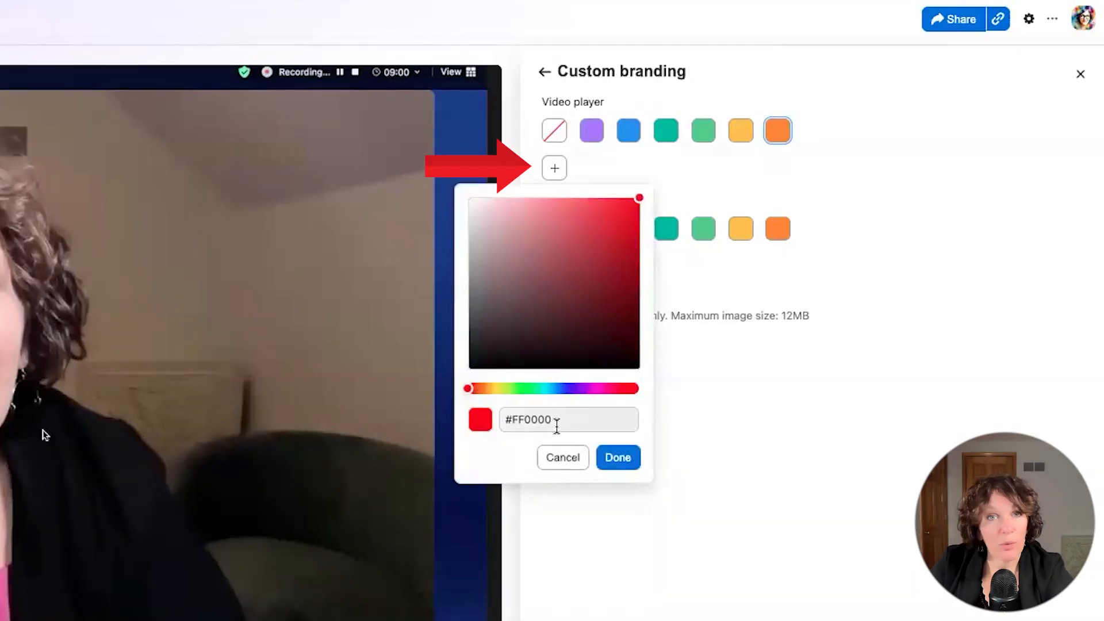
pyautogui.click(563, 457)
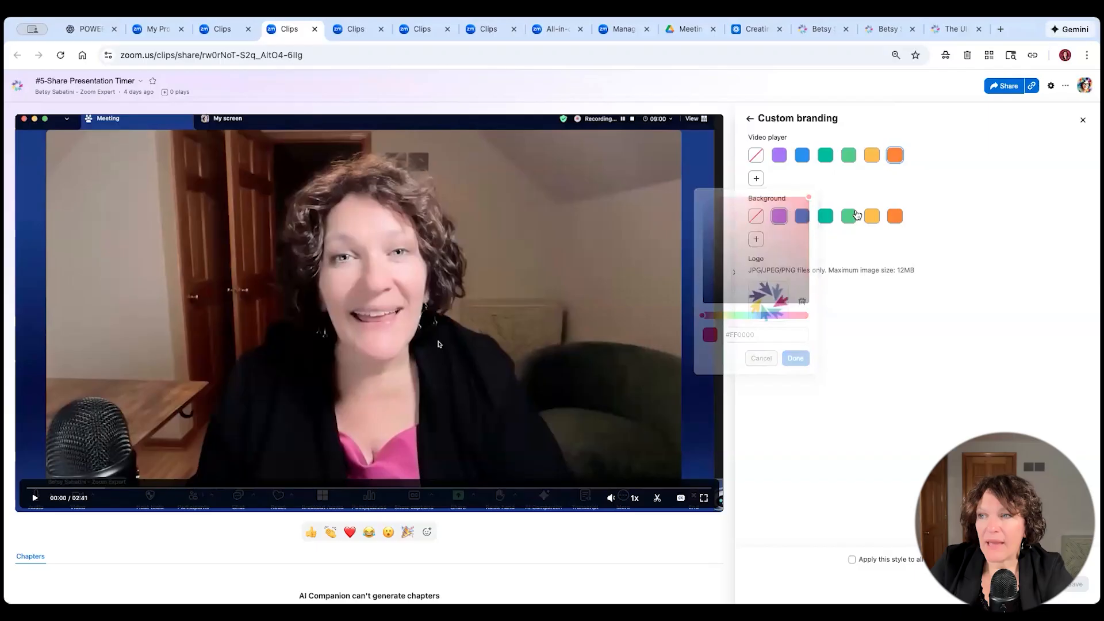
# Set the video player's branding color to purple and play part of the clip to preview it
pyautogui.click(594, 135)
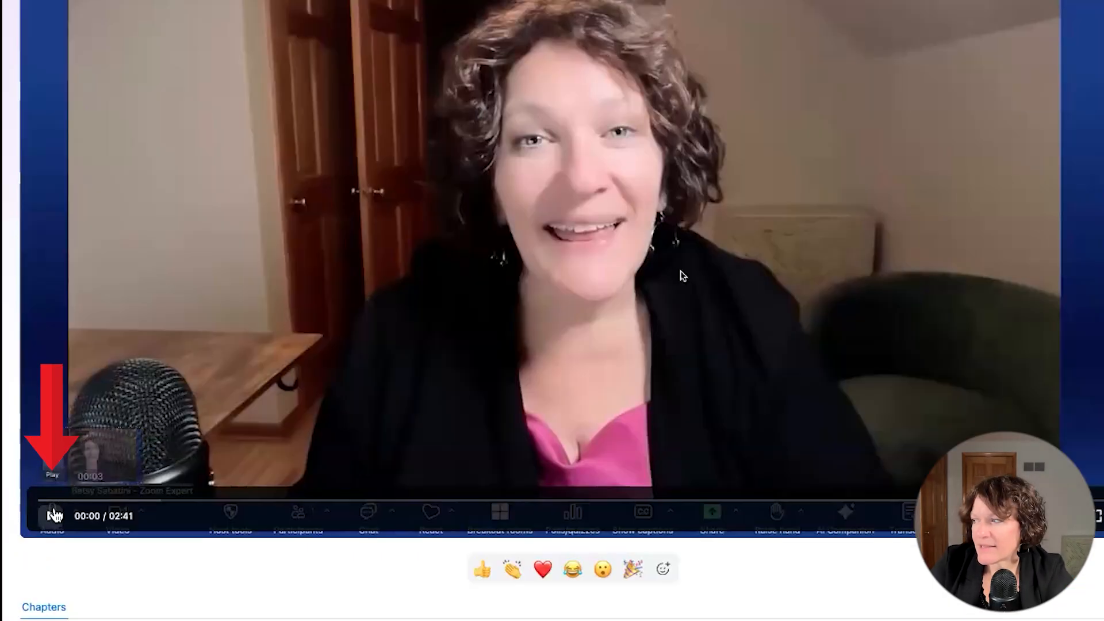
pyautogui.click(53, 515)
pyautogui.moveTo(103, 504); pyautogui.dragTo(258, 504)
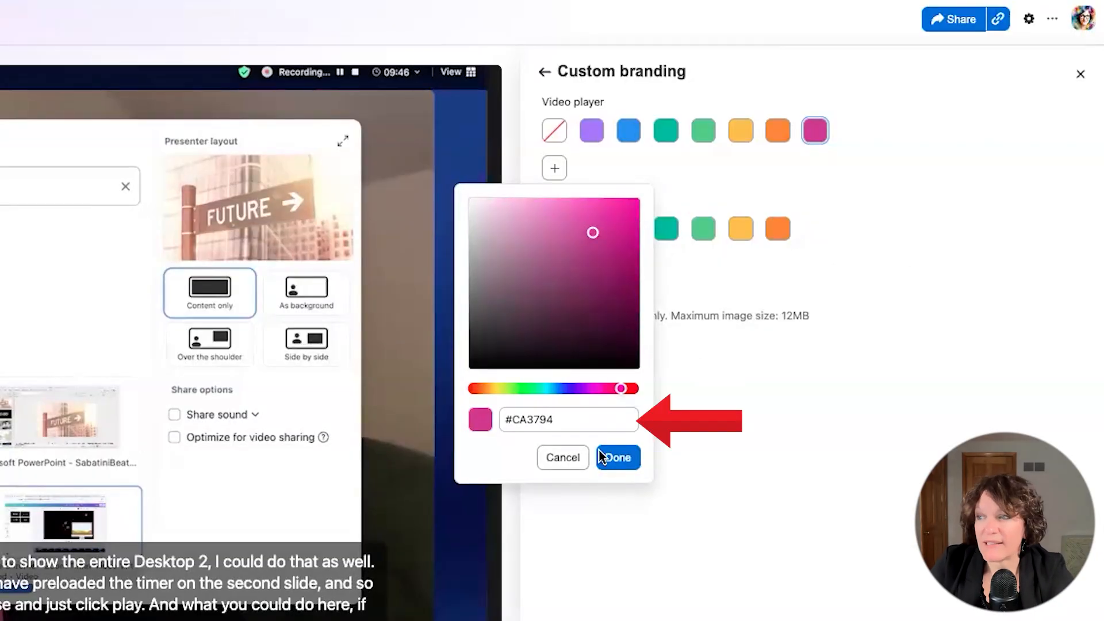
# Apply the custom color #CA3794 to the video player
pyautogui.moveTo(553, 420); pyautogui.dragTo(504, 421)
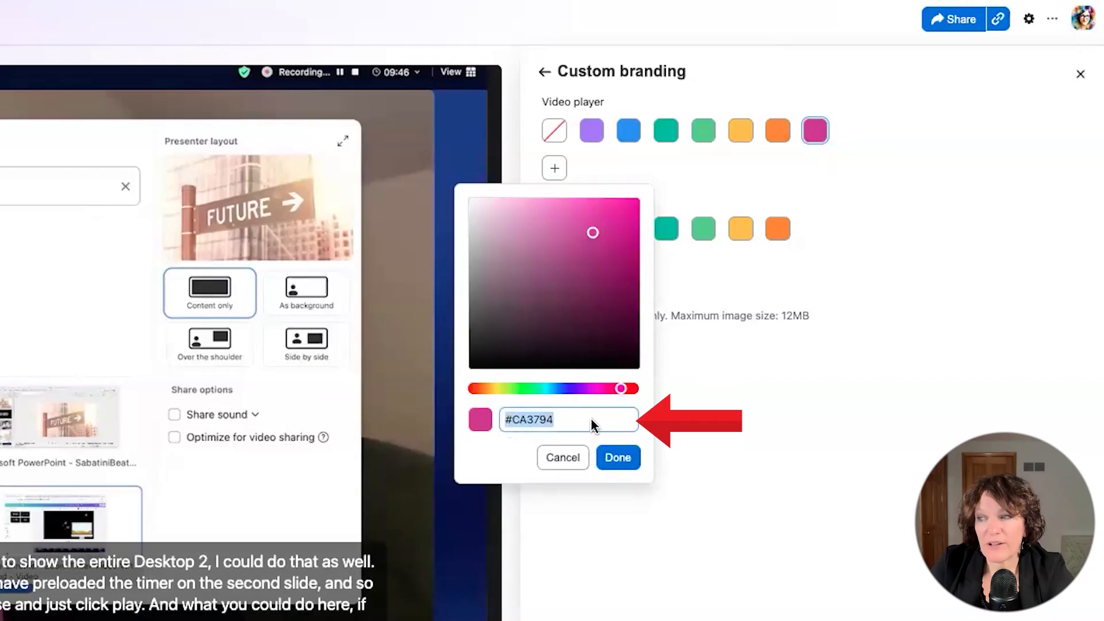
pyautogui.click(619, 458)
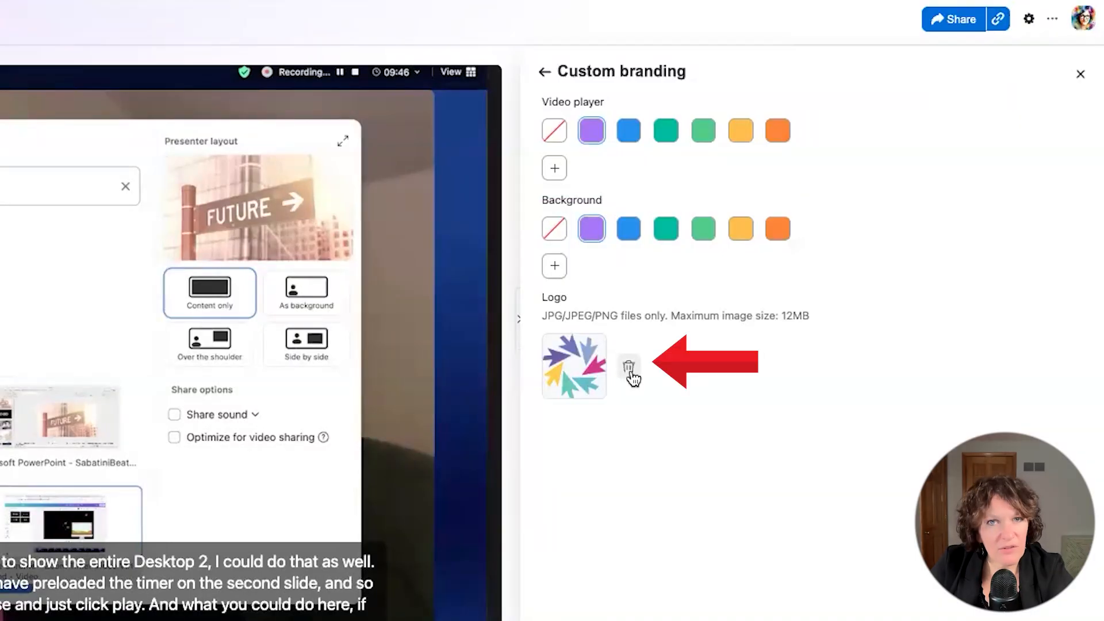
# Replace the branding logo with an uploaded portrait image of a person in glasses and save the custom branding
pyautogui.moveTo(575, 372)
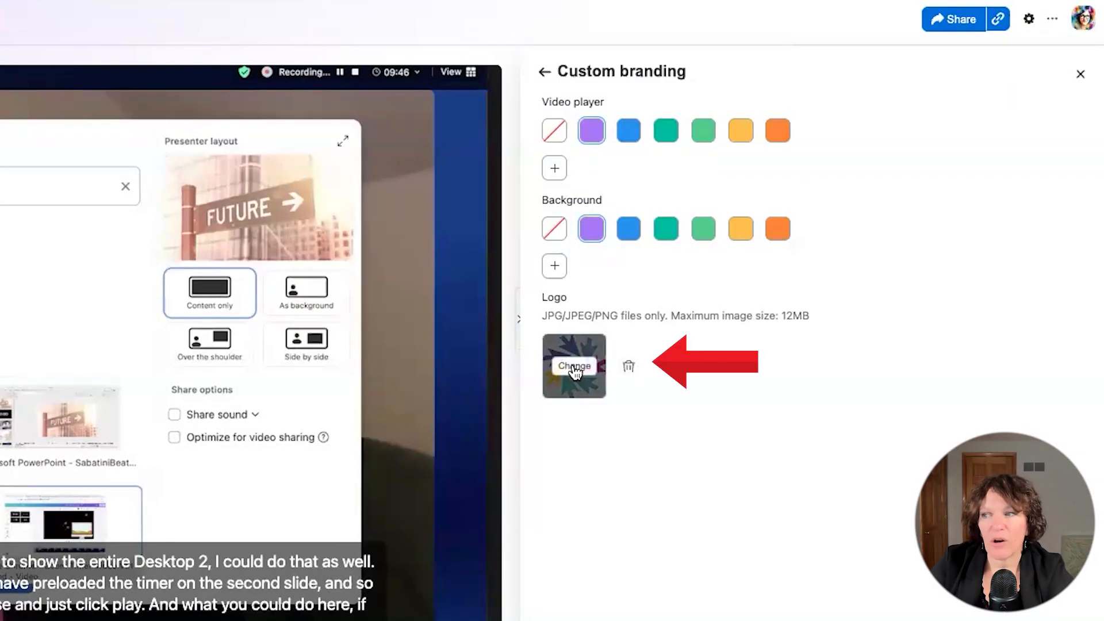
pyautogui.click(628, 367)
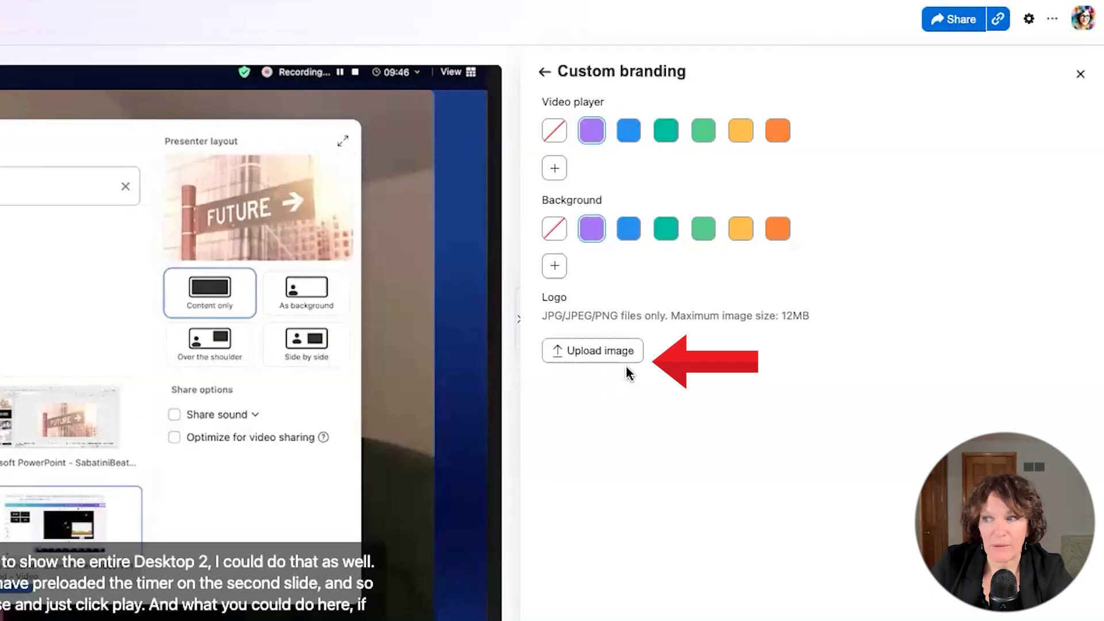
pyautogui.click(601, 353)
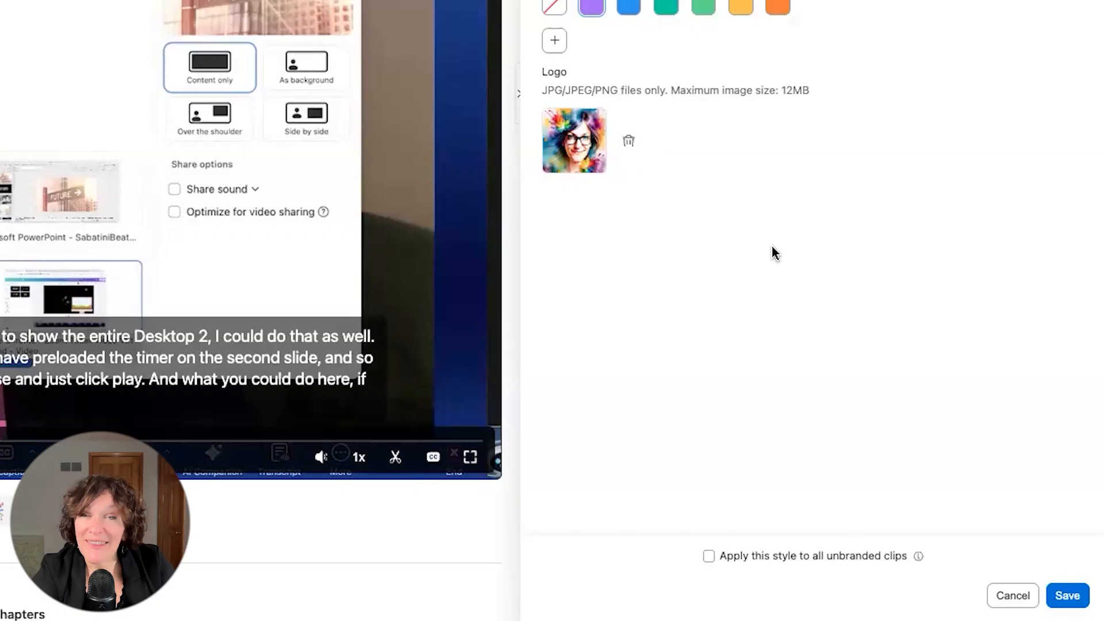
pyautogui.click(1067, 595)
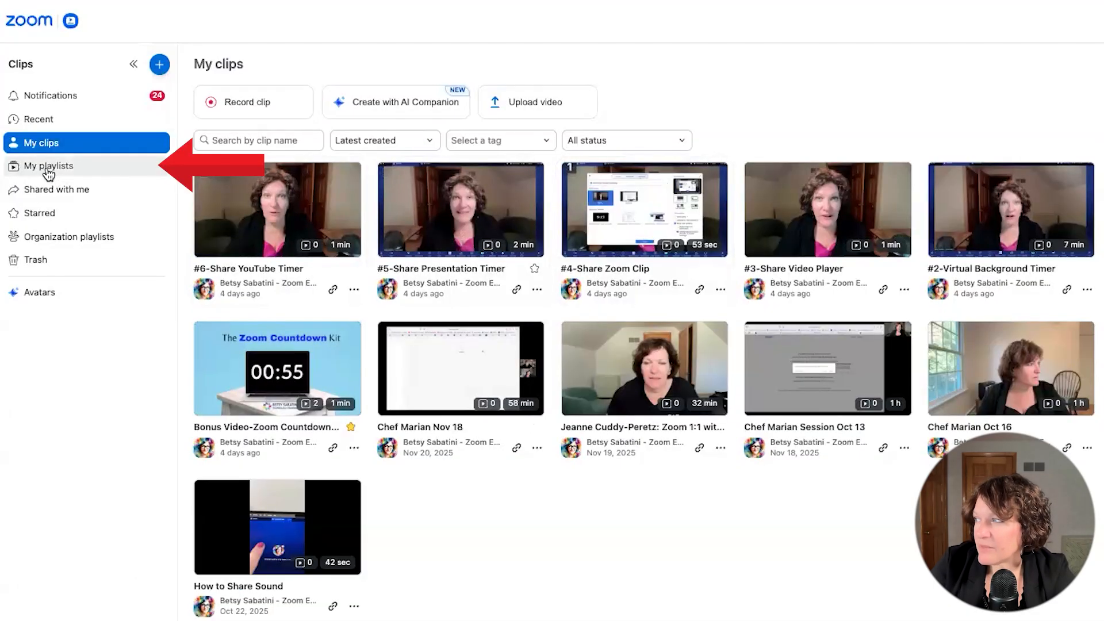
# Start a new playlist in My playlists and name it "How To Use Zoom Timers"
pyautogui.click(49, 168)
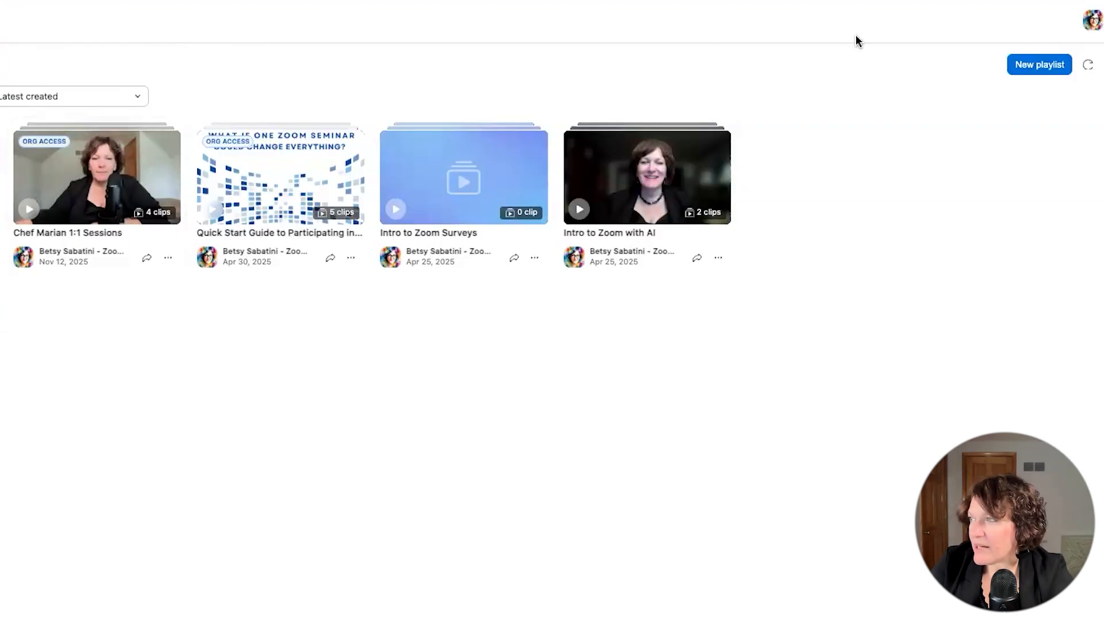
pyautogui.click(1037, 64)
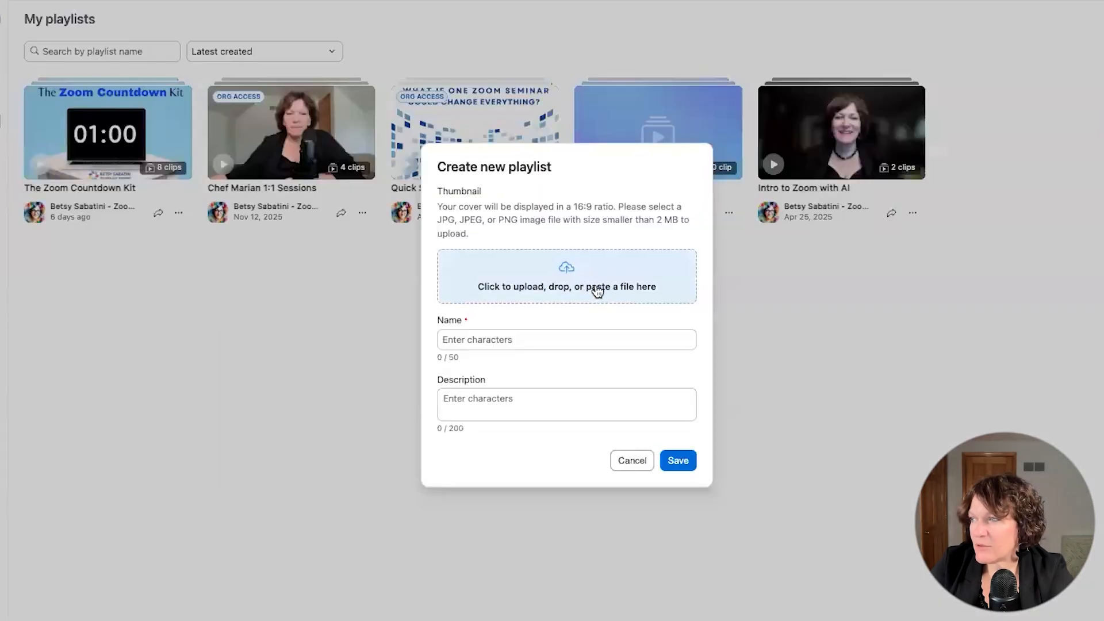
pyautogui.click(531, 340)
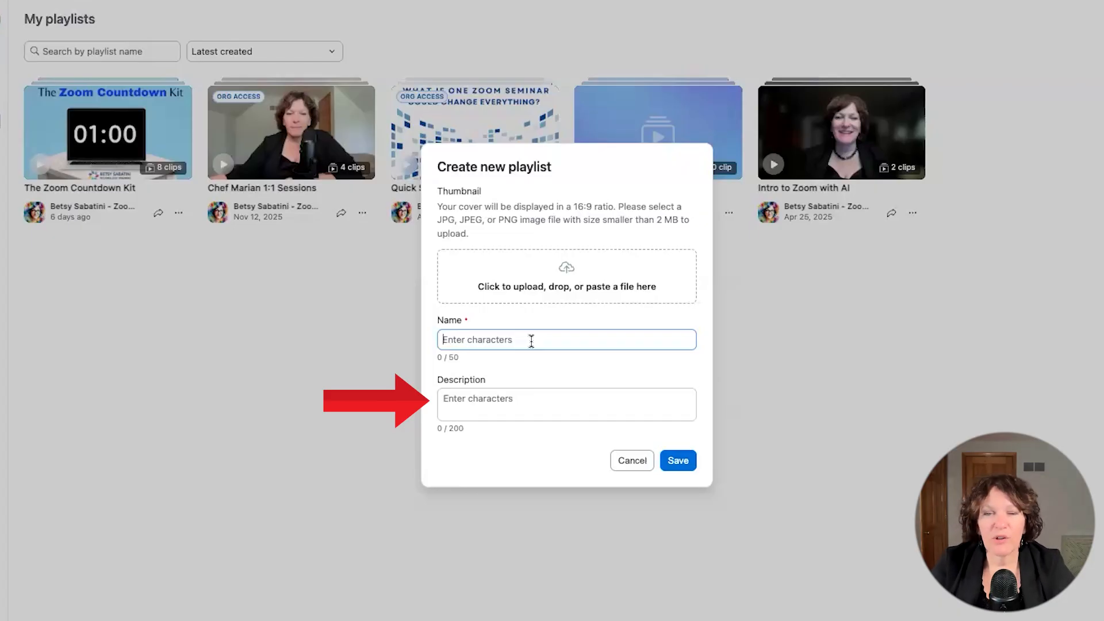
pyautogui.write('How To Use Zoo')
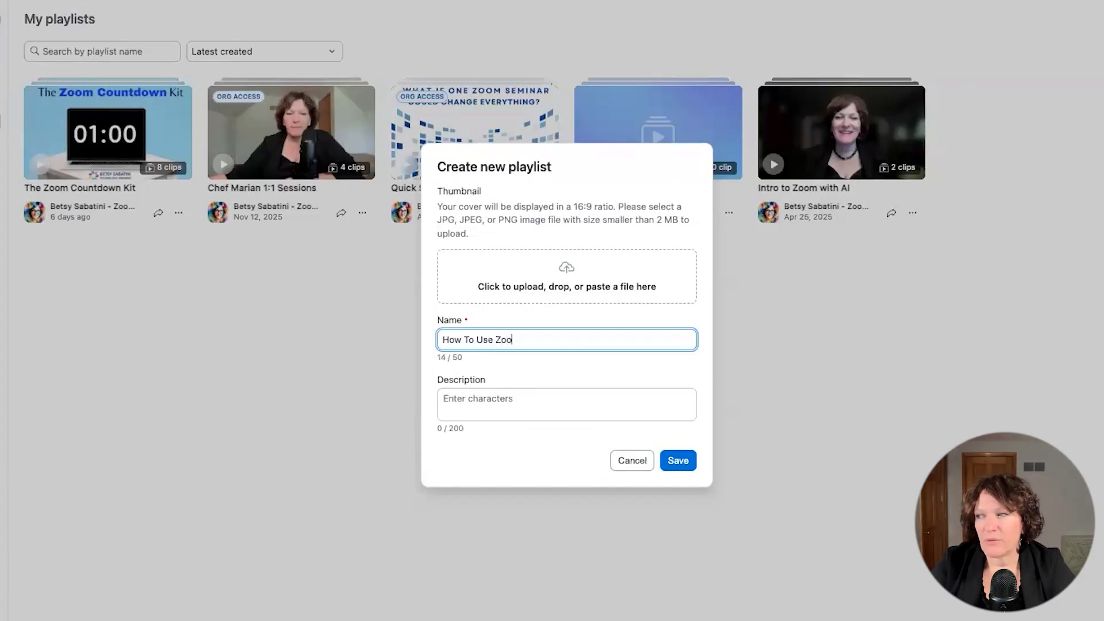
pyautogui.write('m Timers')
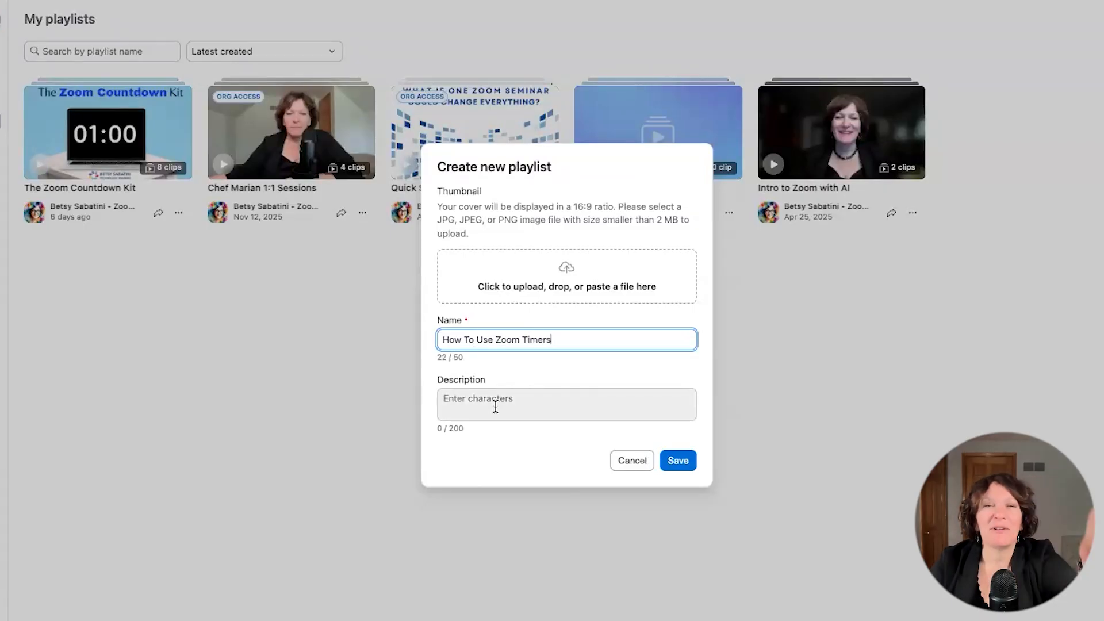
# Upload the hand-holding-a-phone image as the playlist thumbnail, cropped to its upper part at full width, and save the playlist
pyautogui.click(540, 277)
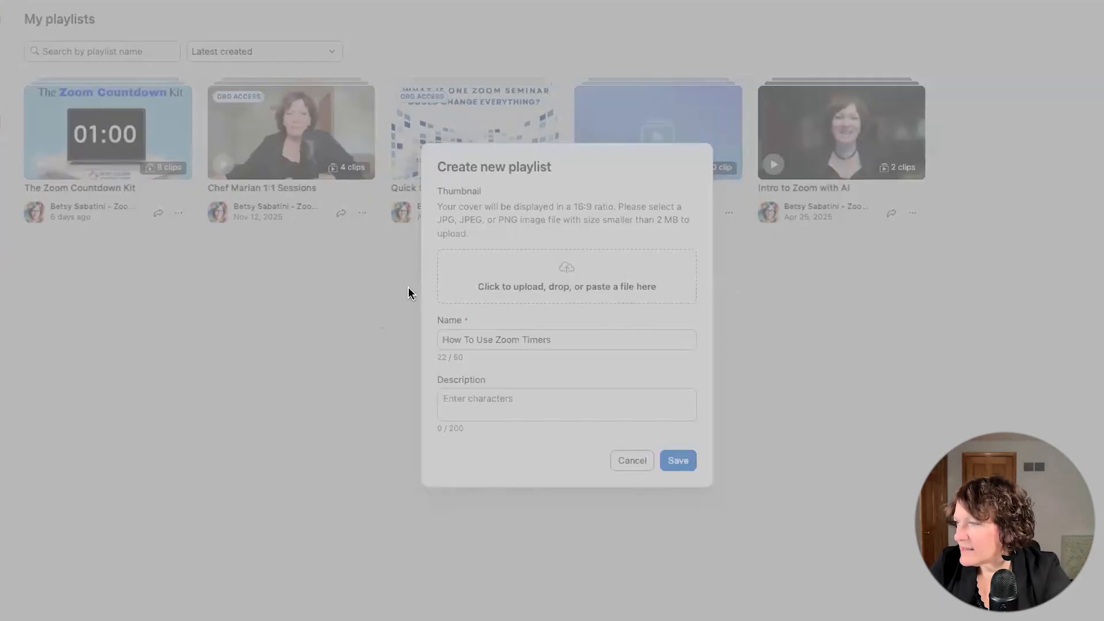
pyautogui.moveTo(546, 238)
pyautogui.mouseDown()
pyautogui.moveTo(548, 297)
pyautogui.moveTo(549, 231)
pyautogui.moveTo(551, 263)
pyautogui.moveTo(548, 240)
pyautogui.moveTo(549, 252)
pyautogui.mouseUp()
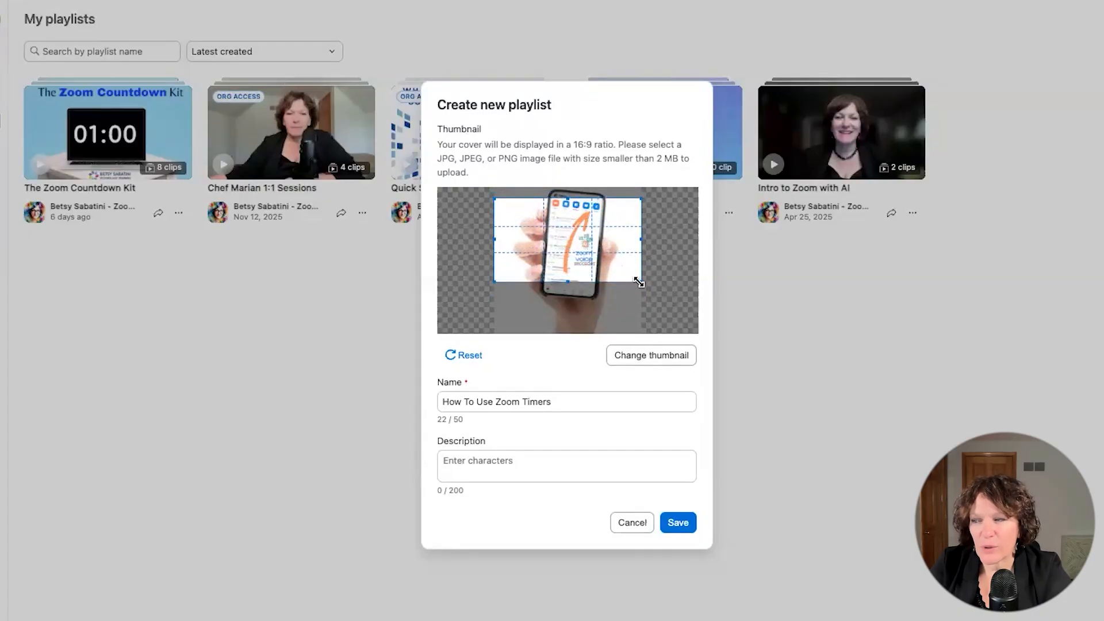
pyautogui.moveTo(628, 275)
pyautogui.mouseDown()
pyautogui.moveTo(595, 262)
pyautogui.moveTo(646, 287)
pyautogui.mouseUp()
pyautogui.moveTo(622, 236)
pyautogui.mouseDown()
pyautogui.moveTo(623, 248)
pyautogui.moveTo(622, 228)
pyautogui.moveTo(621, 247)
pyautogui.moveTo(621, 238)
pyautogui.mouseUp()
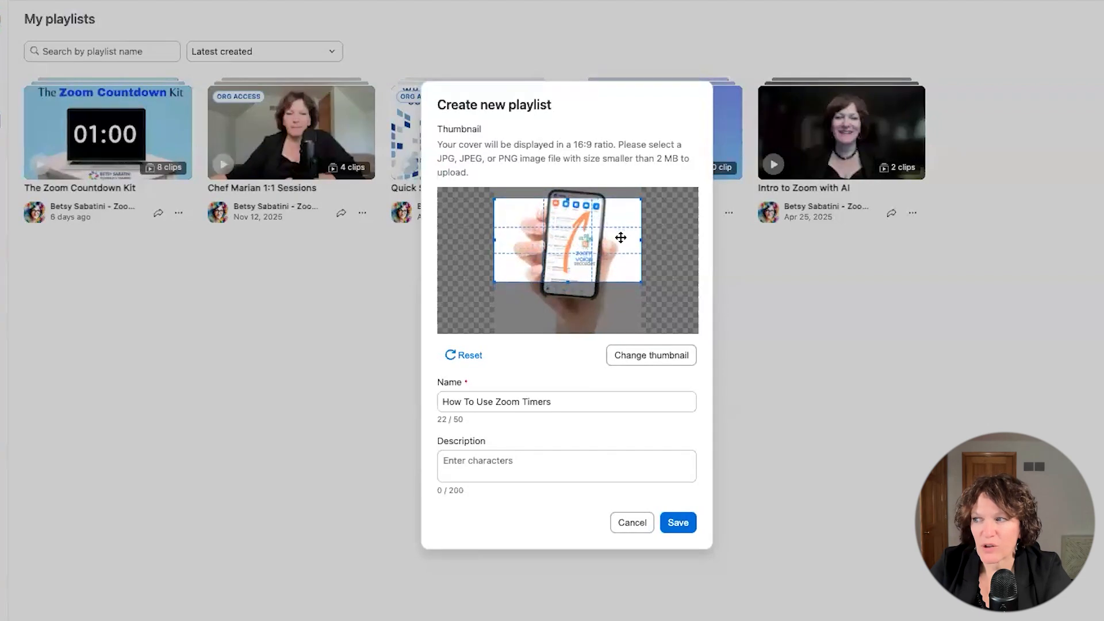
pyautogui.click(683, 522)
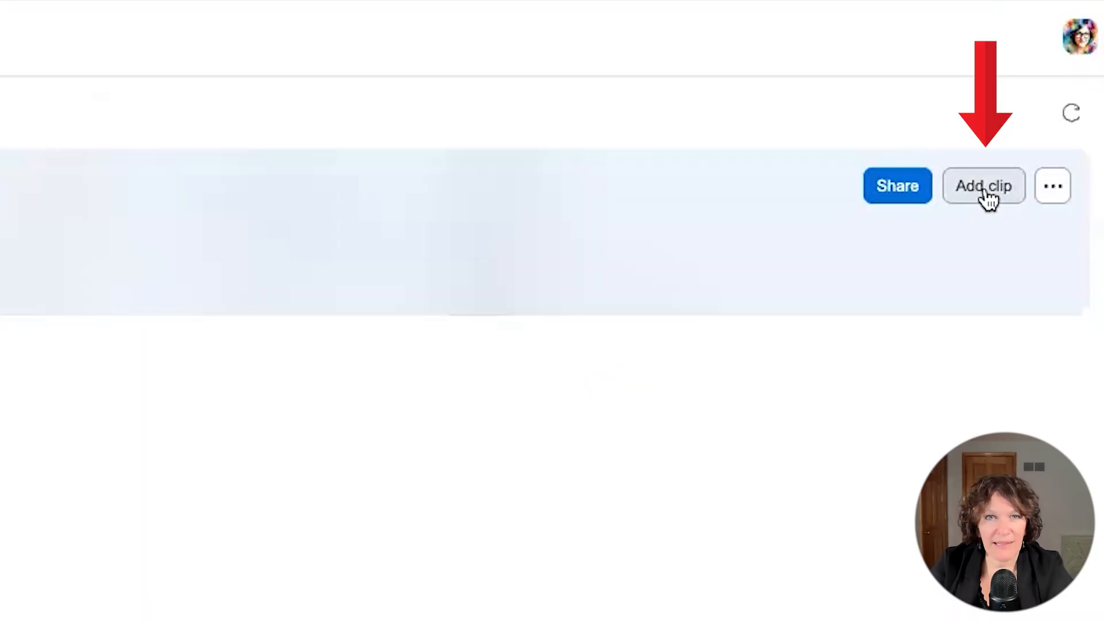
# Add the Intro-Zoom Countdown Kit clip to the How To Use Zoom Timers playlist
pyautogui.click(985, 194)
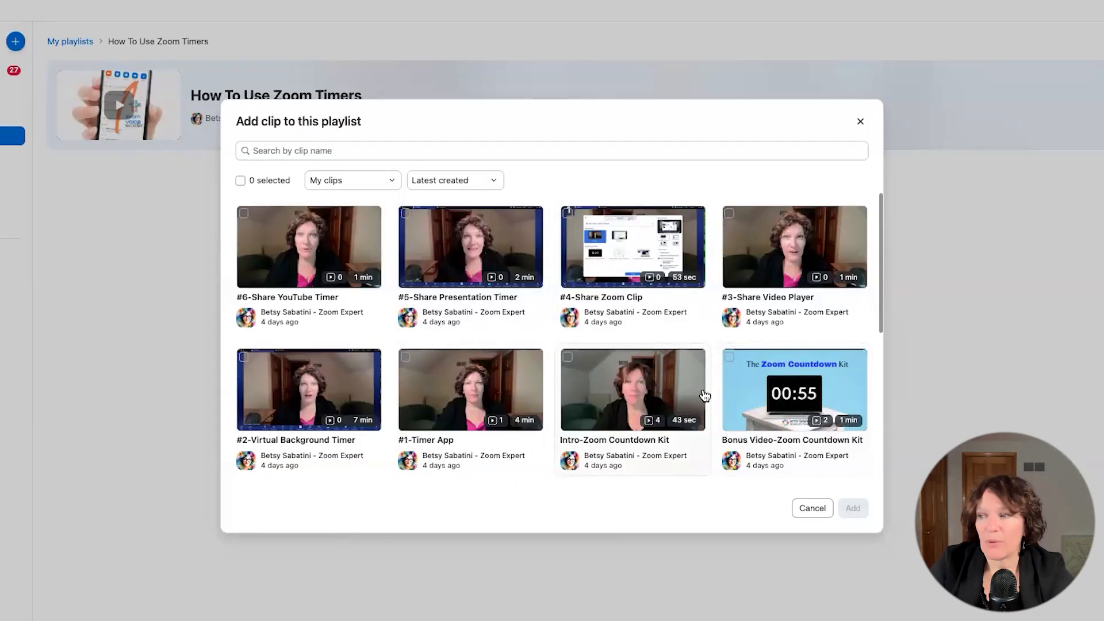
pyautogui.click(618, 397)
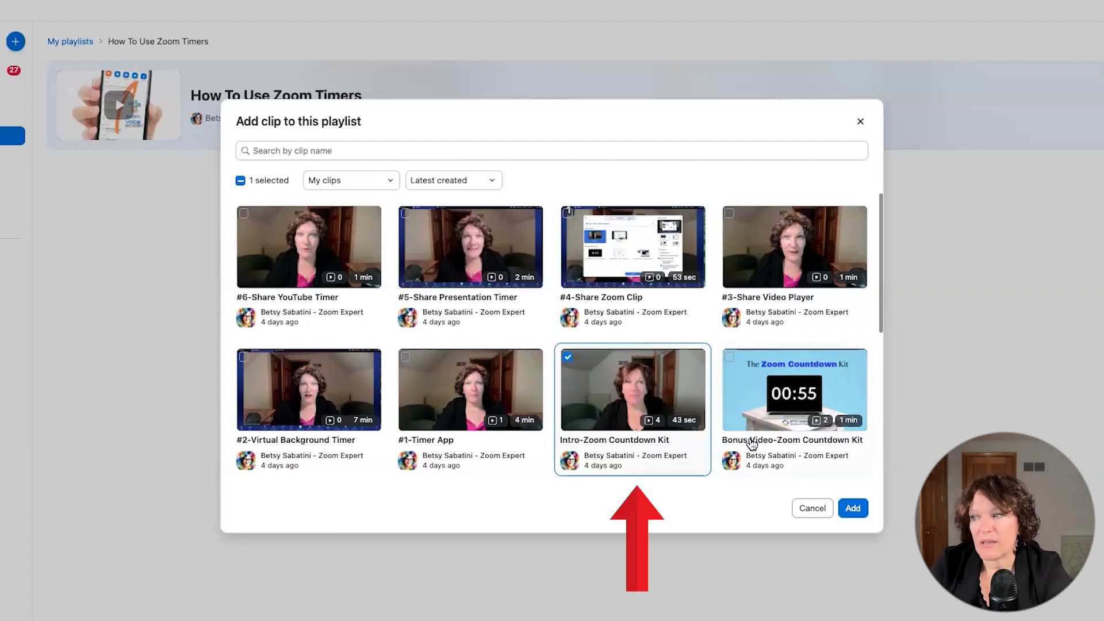
pyautogui.click(855, 509)
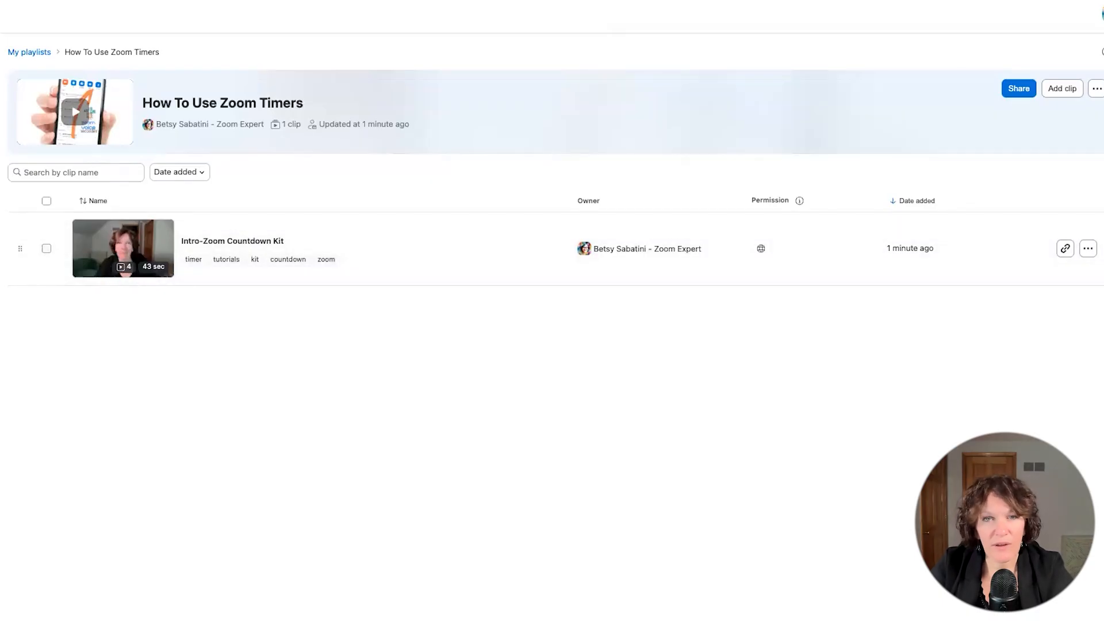
# Add the #1-Timer App and #2-Virtual Background Timer clips and arrange the playlist as Intro, #1, #2
pyautogui.click(1062, 88)
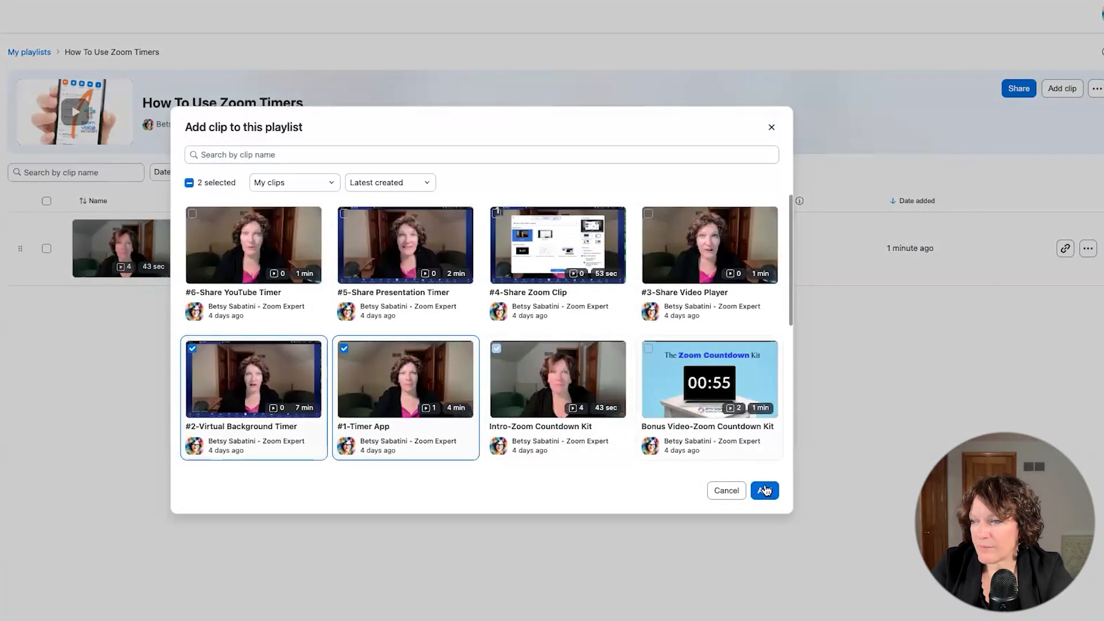
pyautogui.click(764, 490)
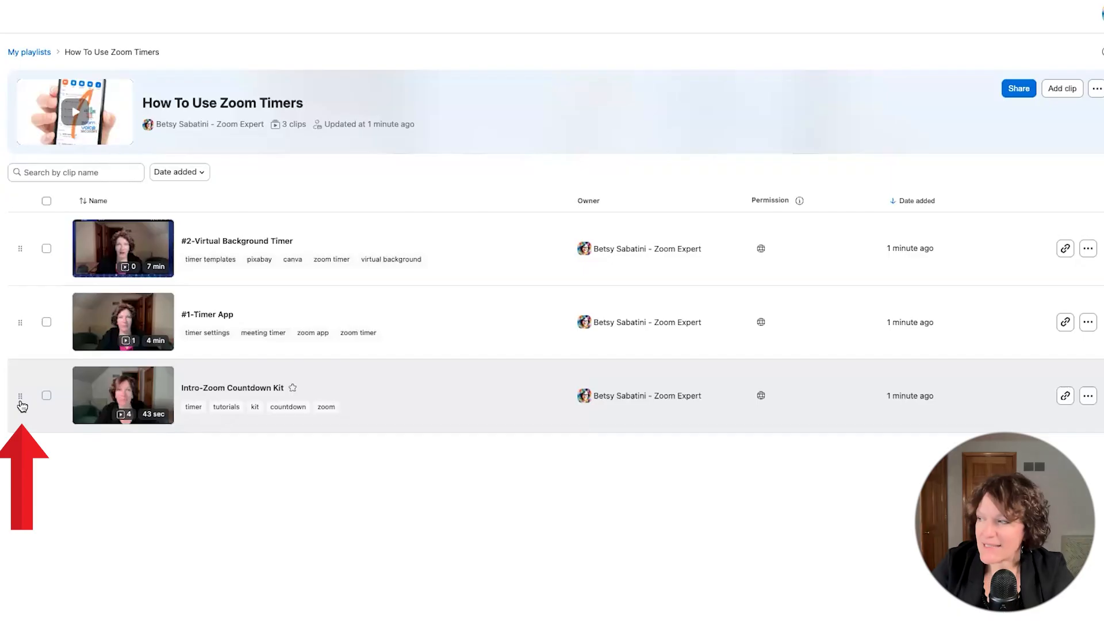
pyautogui.moveTo(20, 394); pyautogui.dragTo(19, 246)
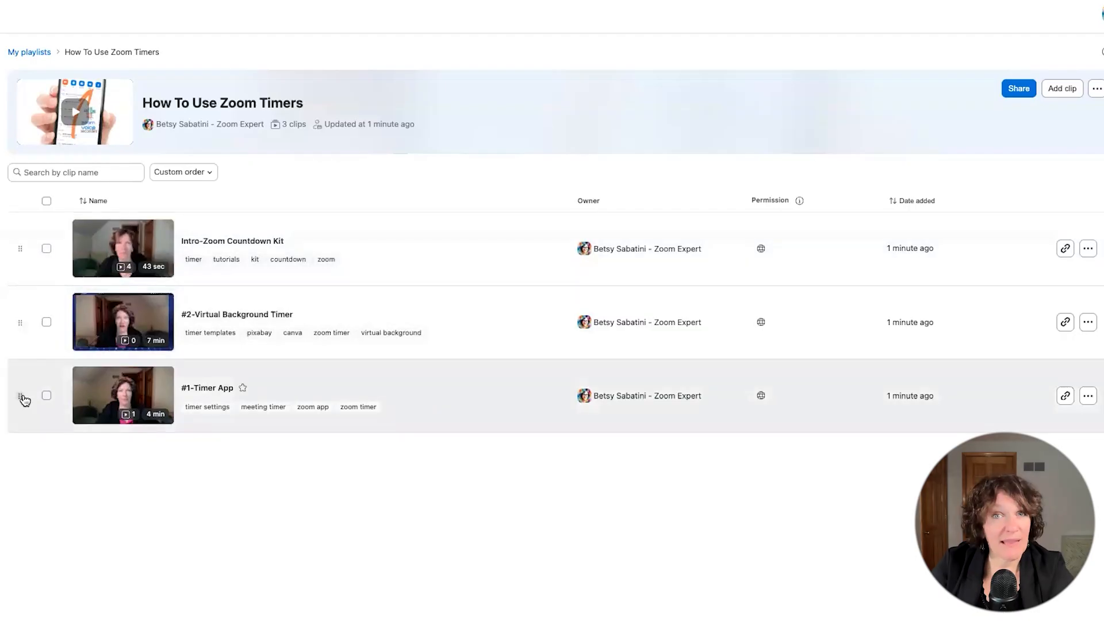
pyautogui.moveTo(23, 399); pyautogui.dragTo(28, 321)
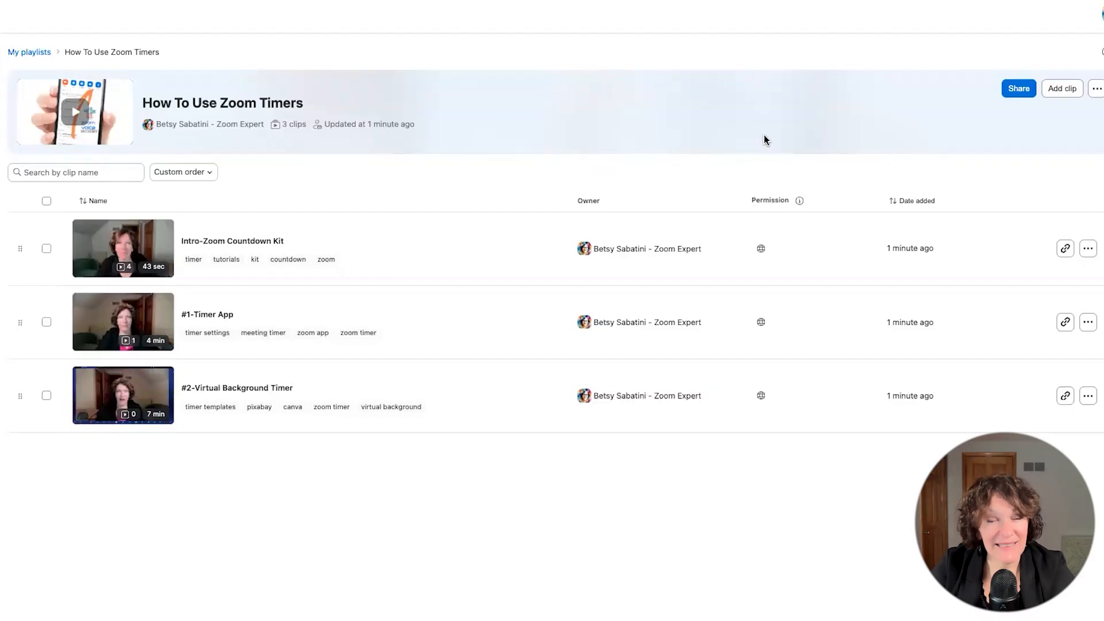
# Keep the playlist's link access as Viewer for anyone with the link, and copy its share link
pyautogui.click(1016, 97)
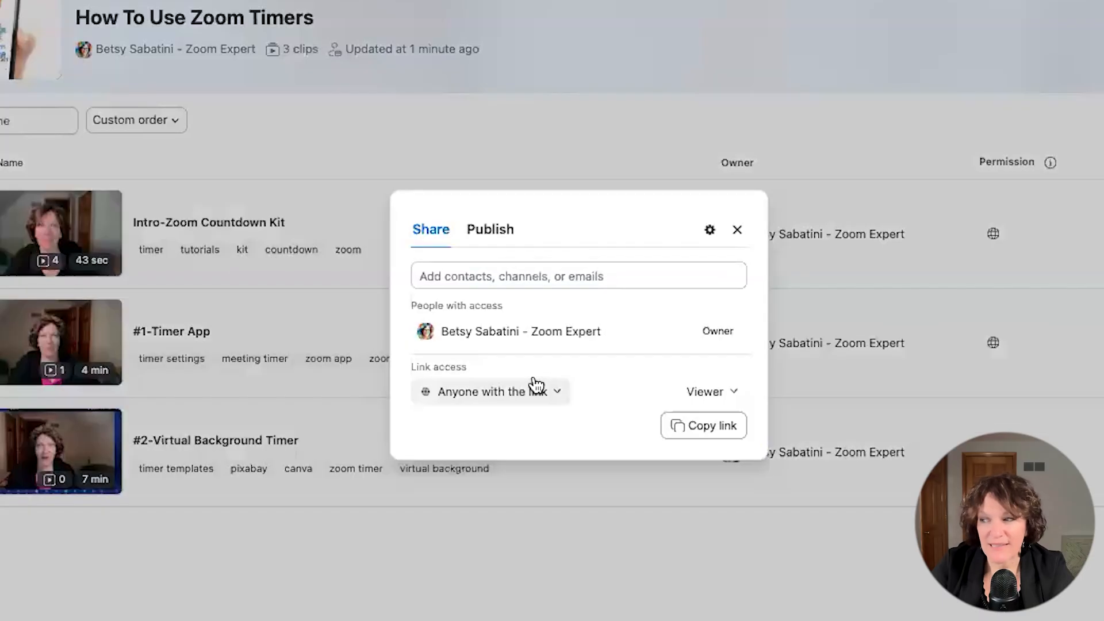
pyautogui.click(734, 395)
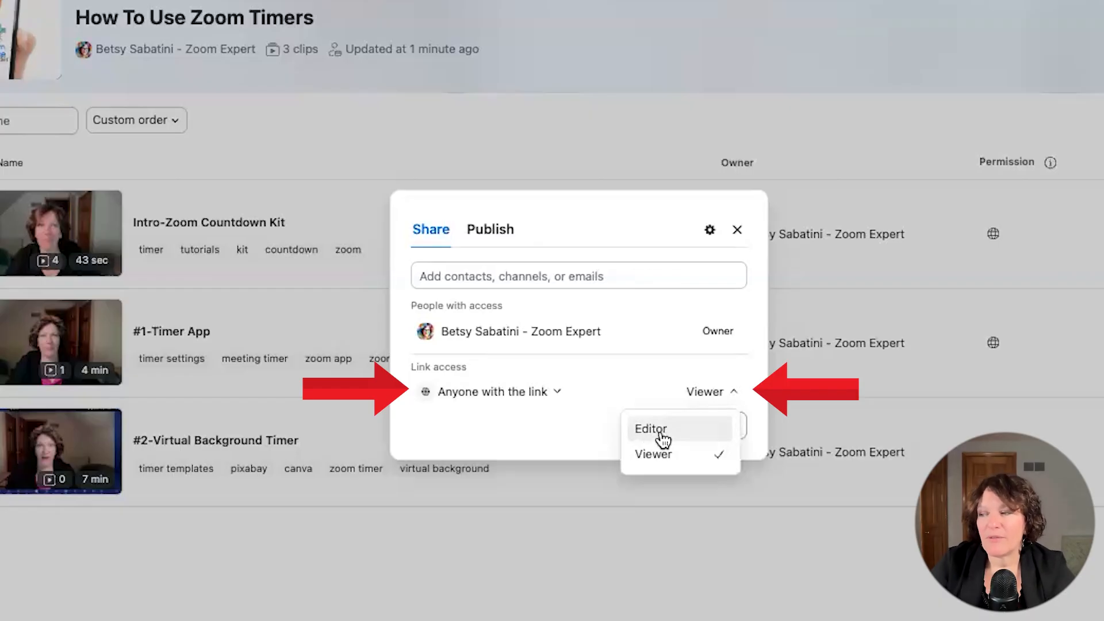
pyautogui.click(665, 455)
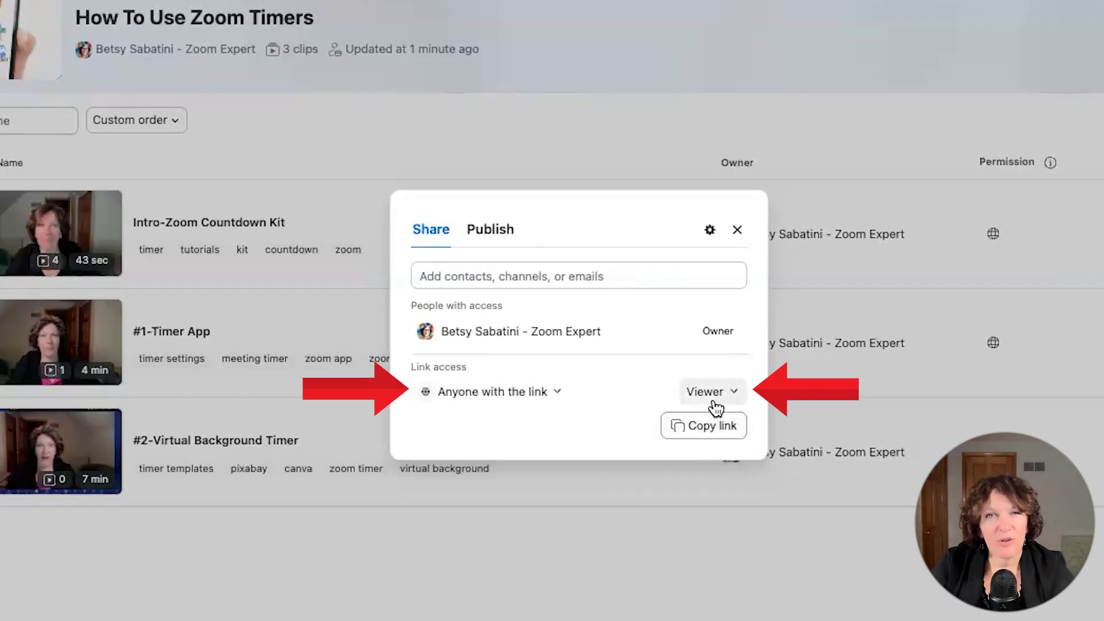
pyautogui.click(701, 432)
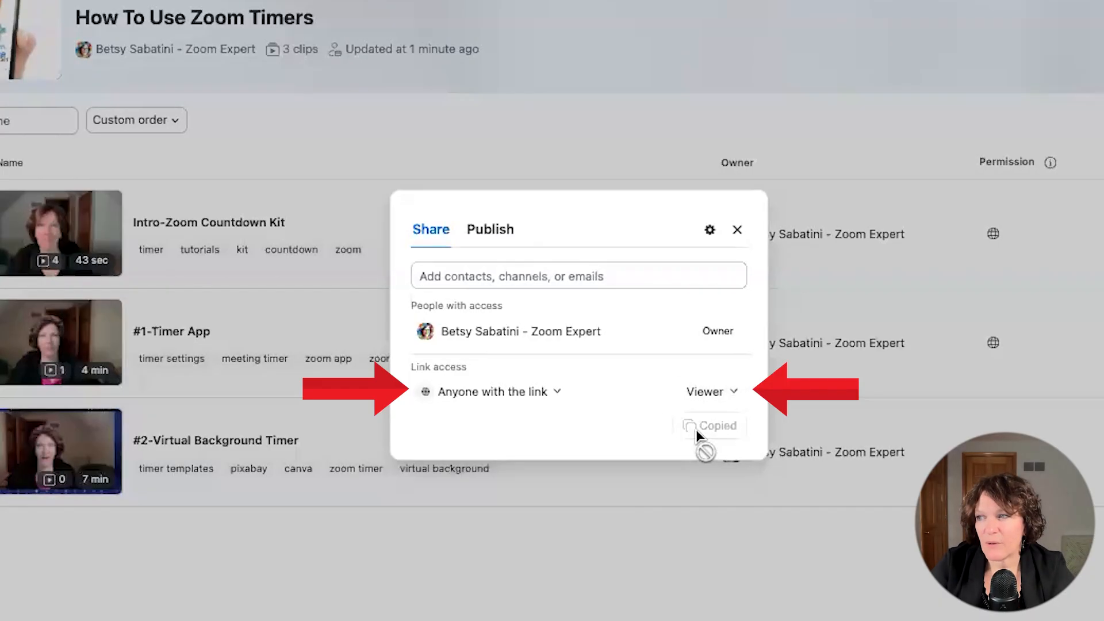
pyautogui.click(738, 231)
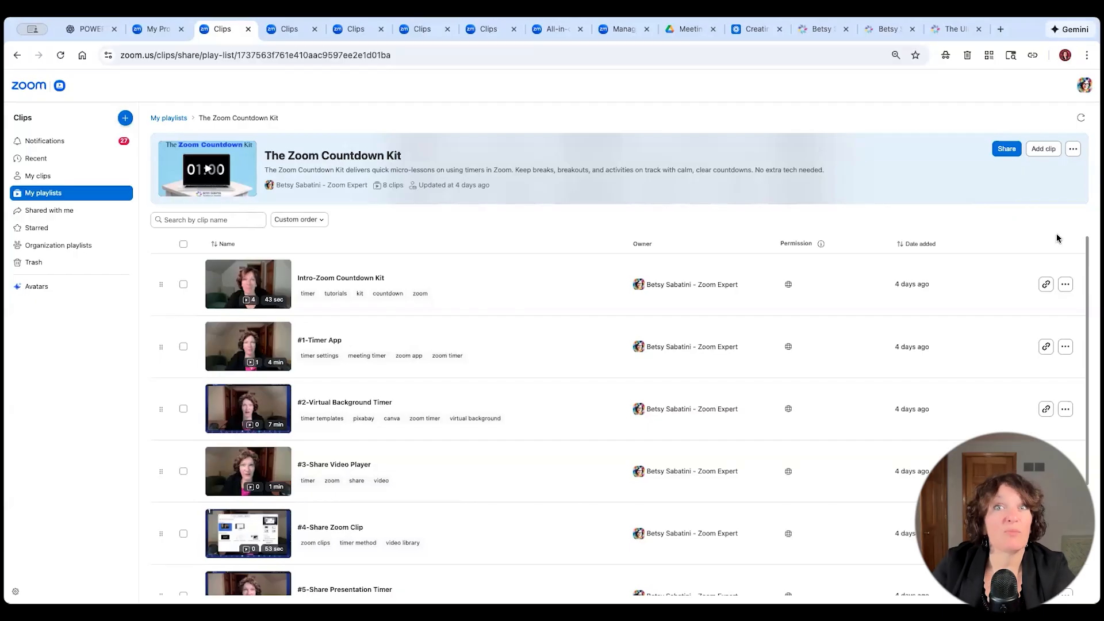
# Look through the clips in The Zoom Countdown Kit playlist and copy the playlist's share link
pyautogui.scroll(-3, 609, 380)
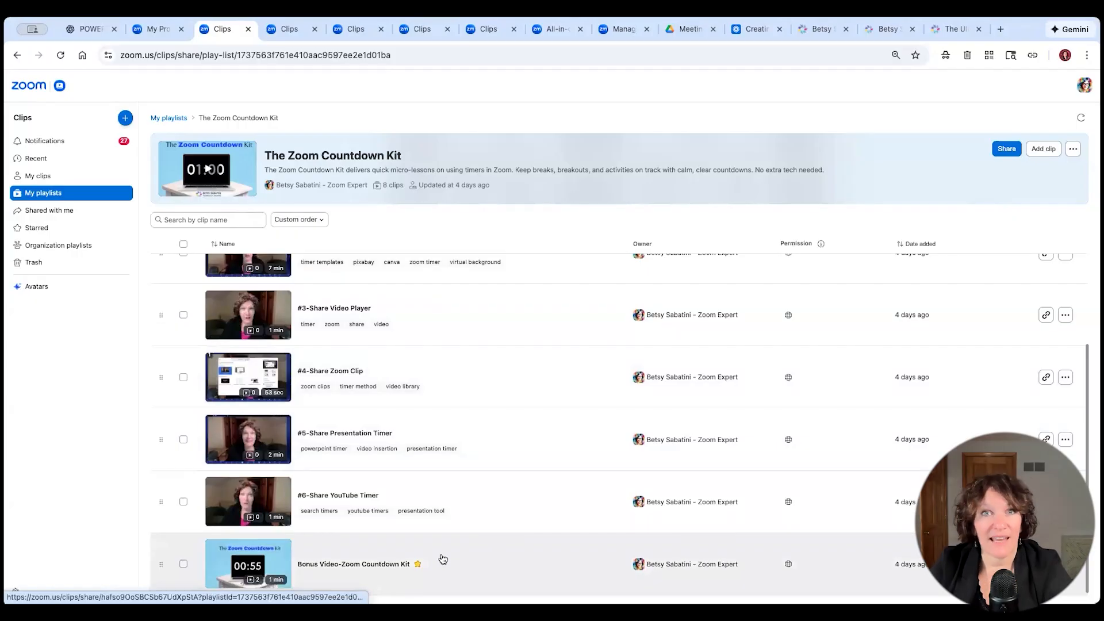
pyautogui.scroll(3, 442, 559)
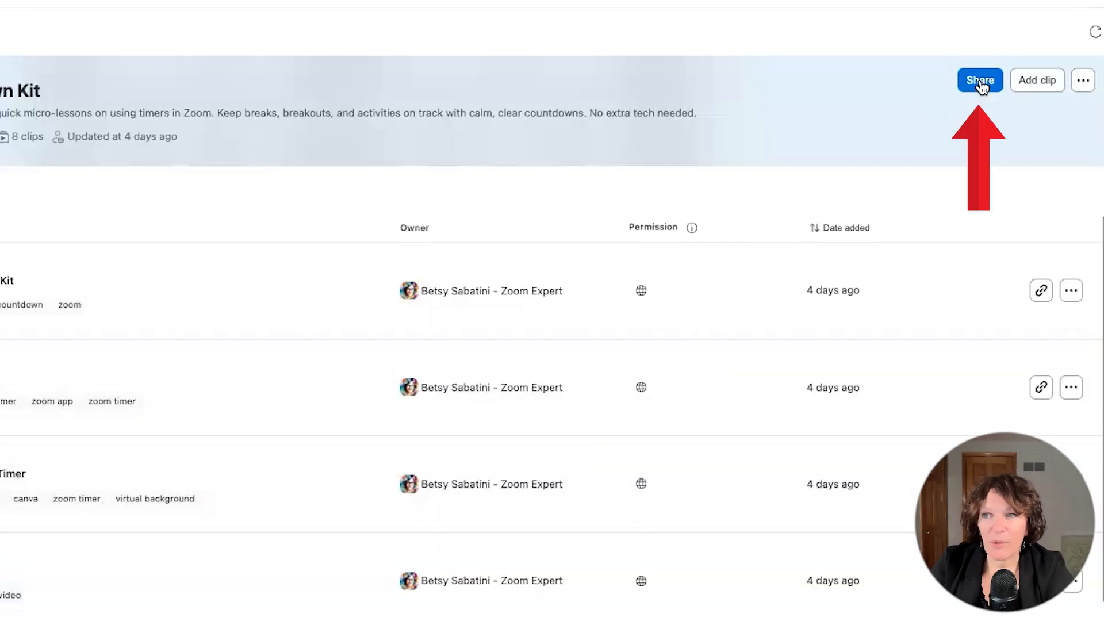
pyautogui.click(1007, 148)
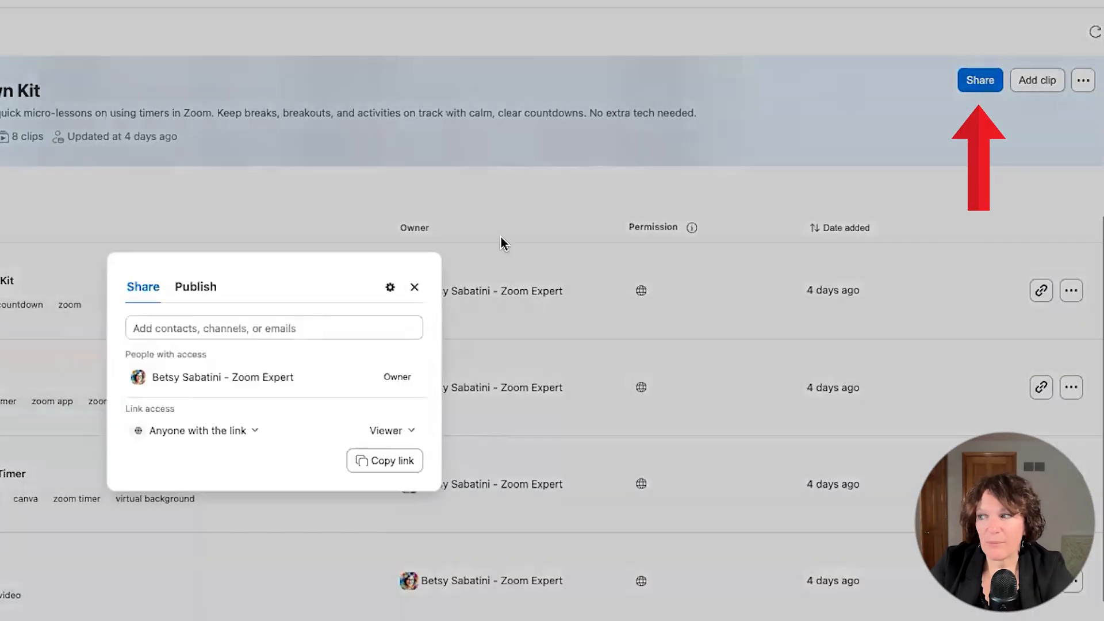
pyautogui.click(370, 462)
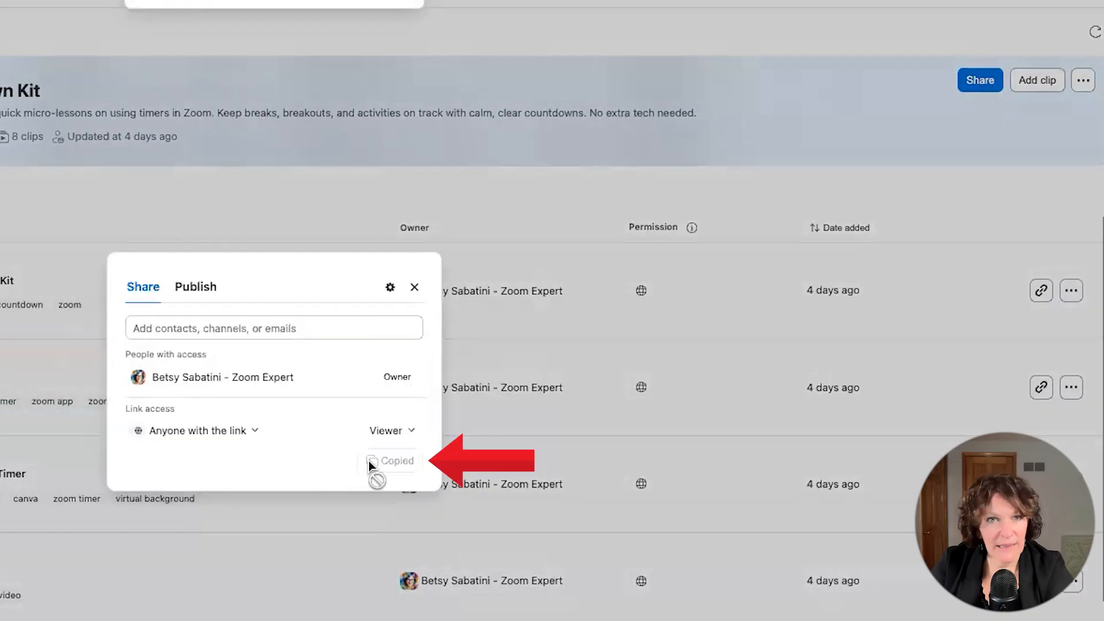
# Open the copied playlist link in a new incognito browser window
pyautogui.click(1086, 55)
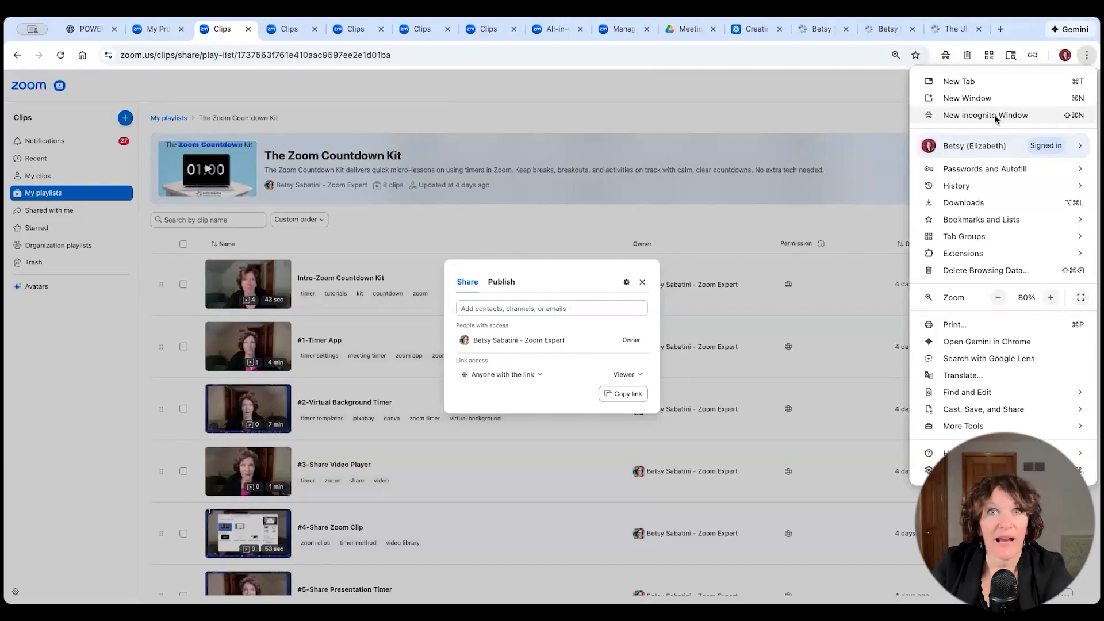
pyautogui.click(996, 119)
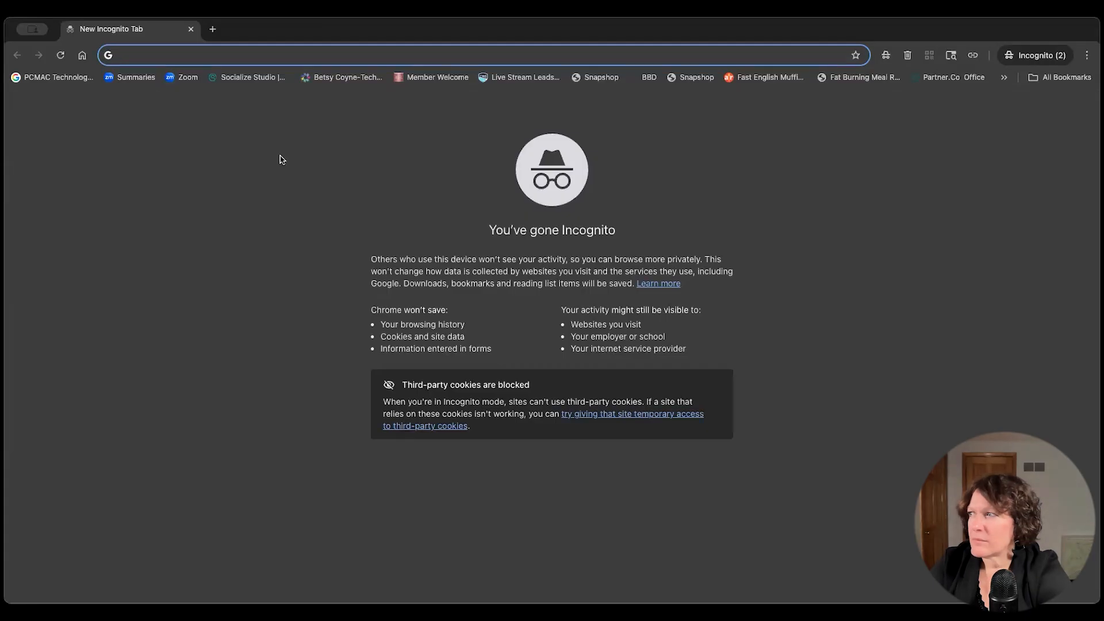
pyautogui.press('super+v')
pyautogui.press('Return')
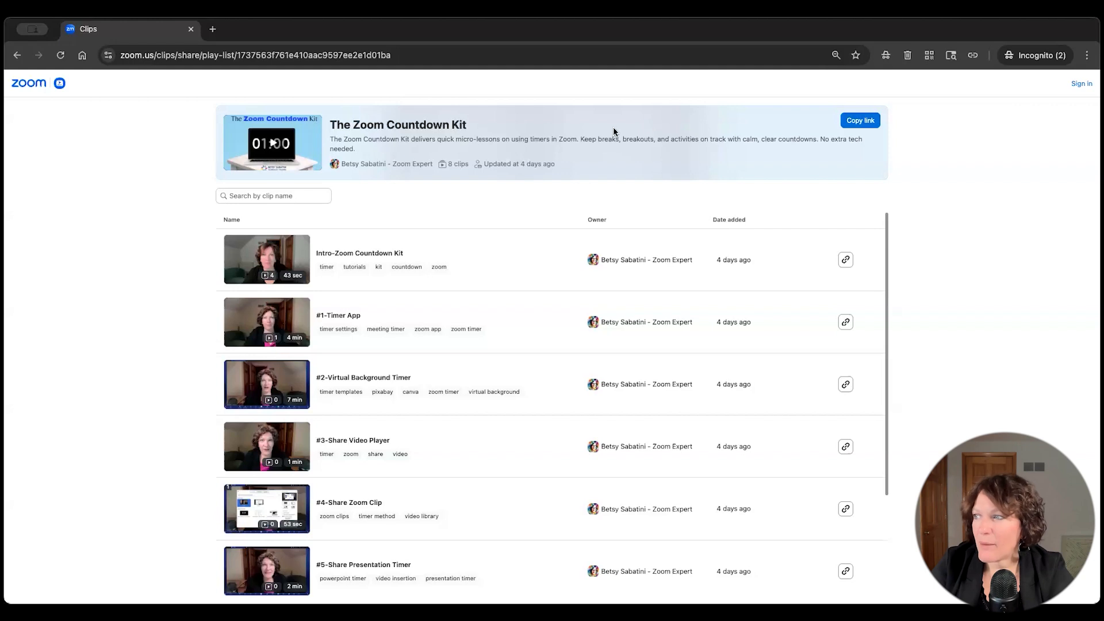
# Browse the shared playlist as a viewer, open the #2-Virtual Background Timer clip and play its first seconds
pyautogui.scroll(-1, 372, 256)
pyautogui.scroll(-1, 377, 281)
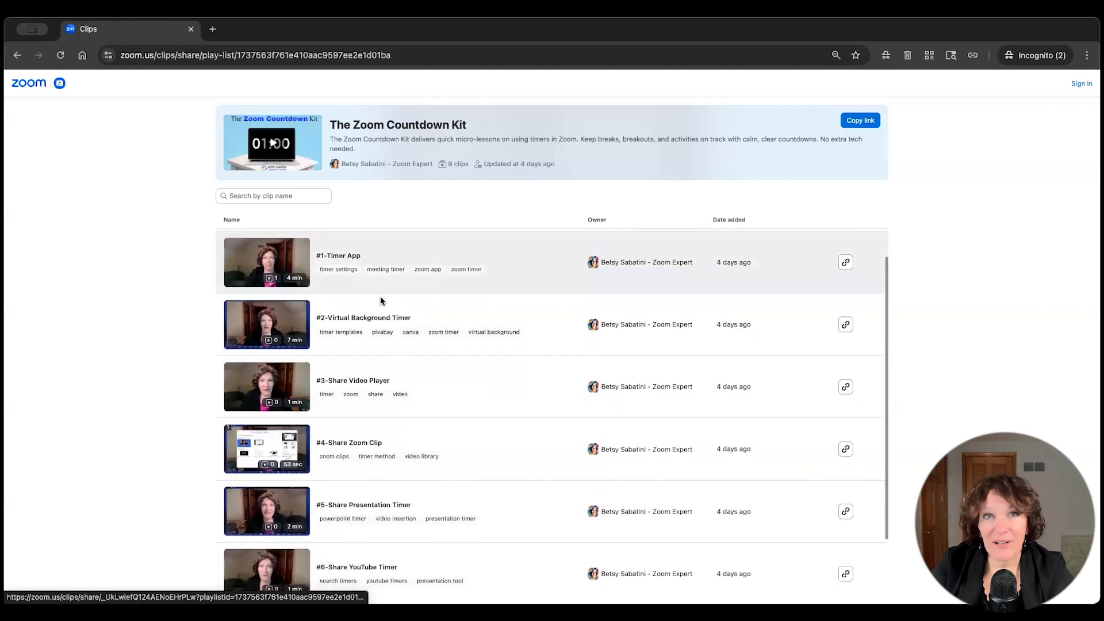
pyautogui.scroll(2, 381, 301)
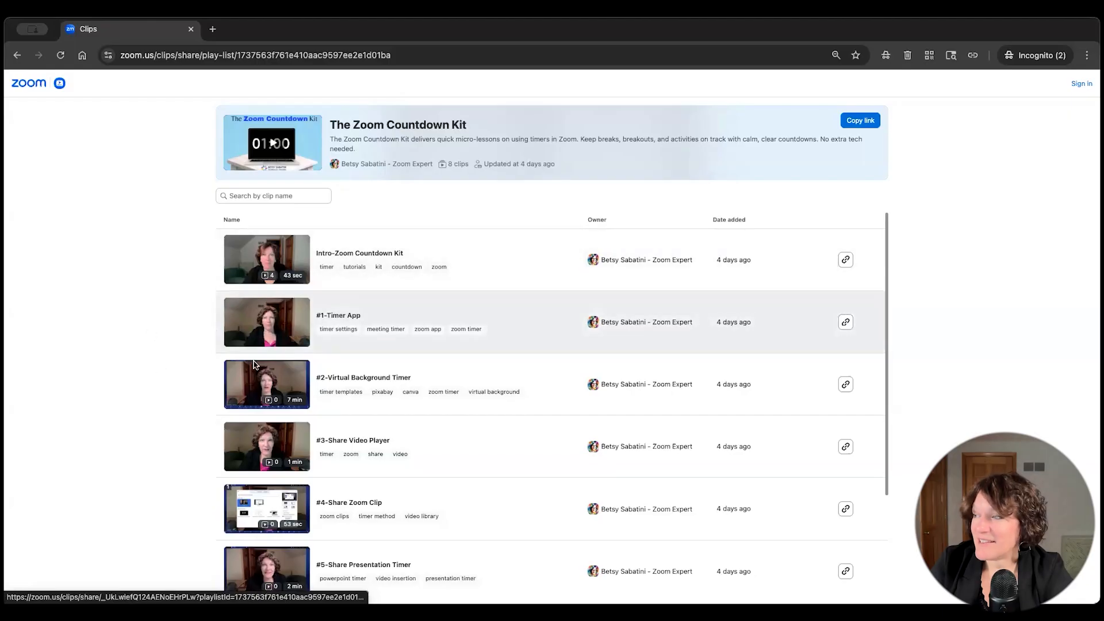
pyautogui.click(265, 388)
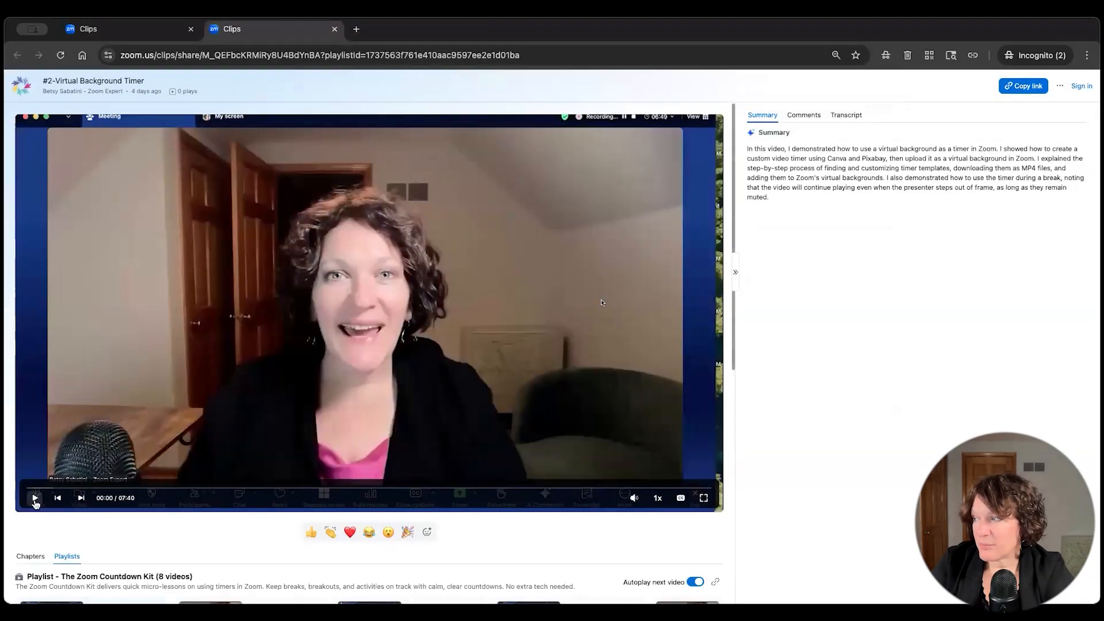
pyautogui.click(34, 498)
pyautogui.click(34, 498)
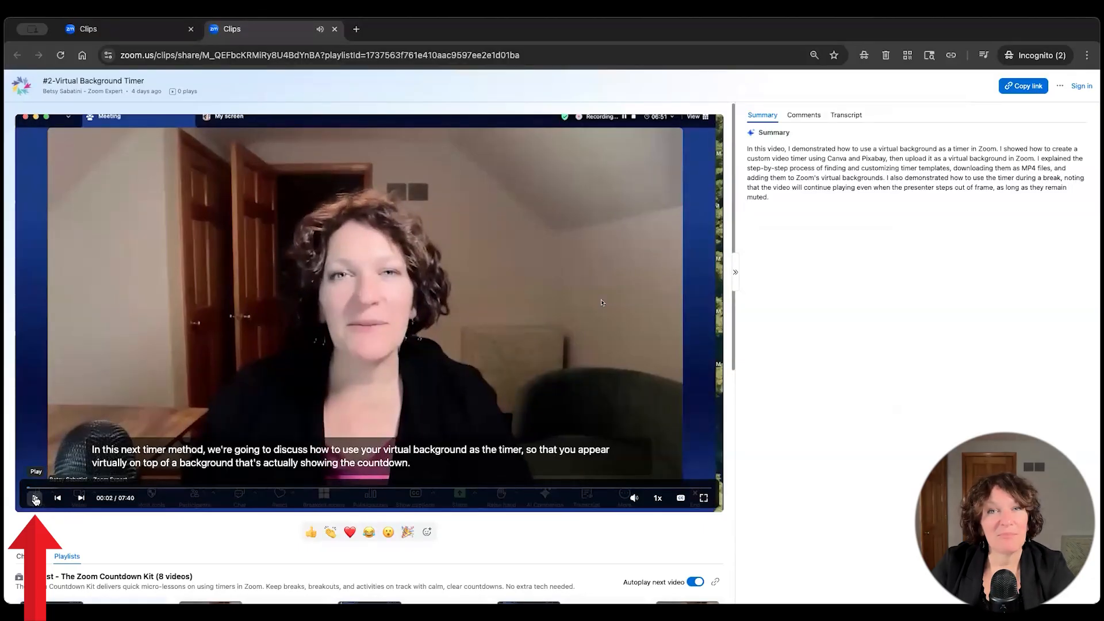